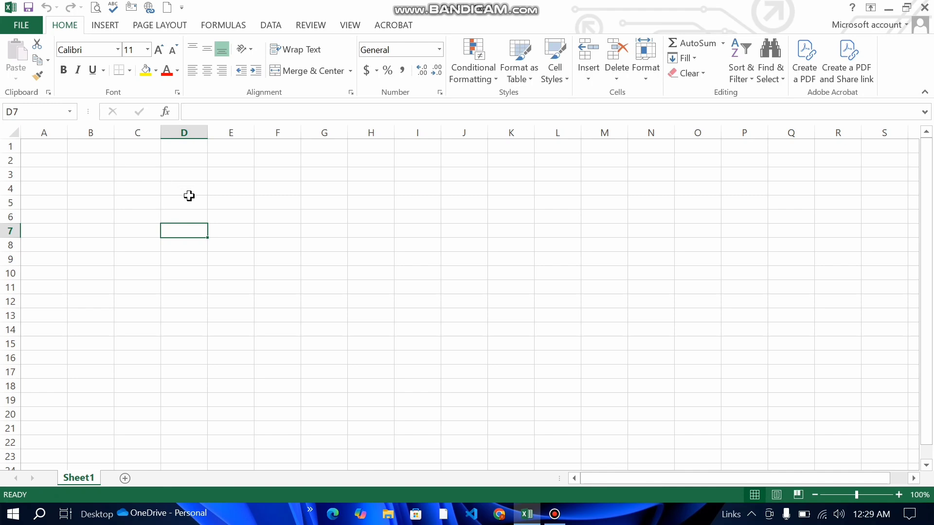
Step: Enter the column headers S.N in cell D6 and Name in cell E6
{"action": "left_click", "coordinate": [60, 150]}
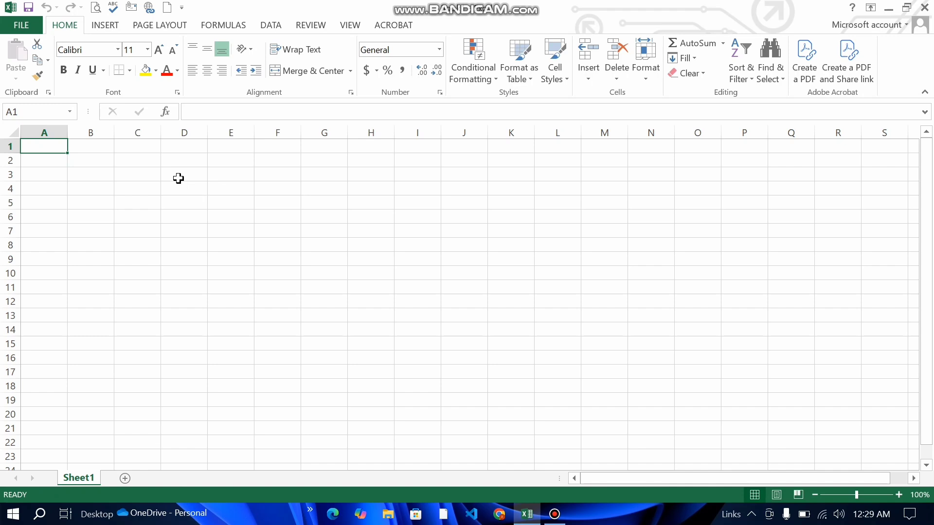
{"action": "left_click", "coordinate": [184, 218]}
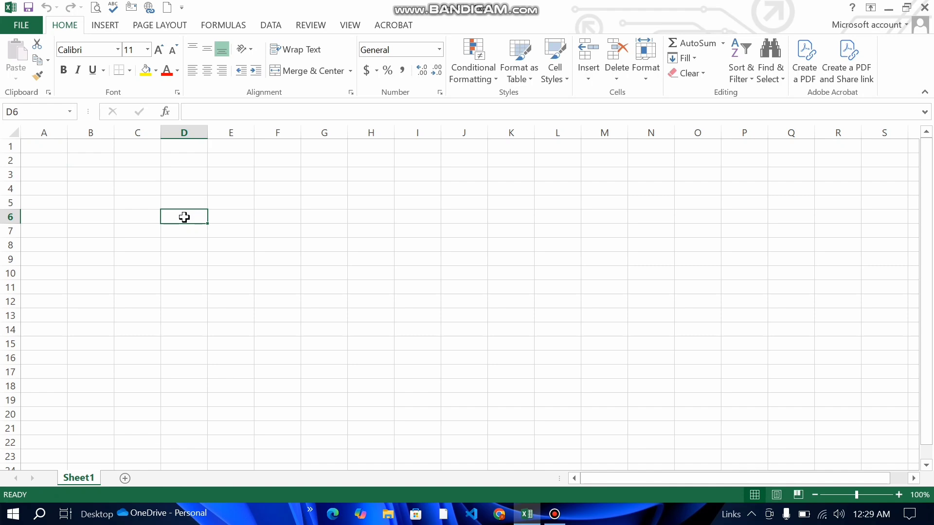
{"action": "type", "text": "S."}
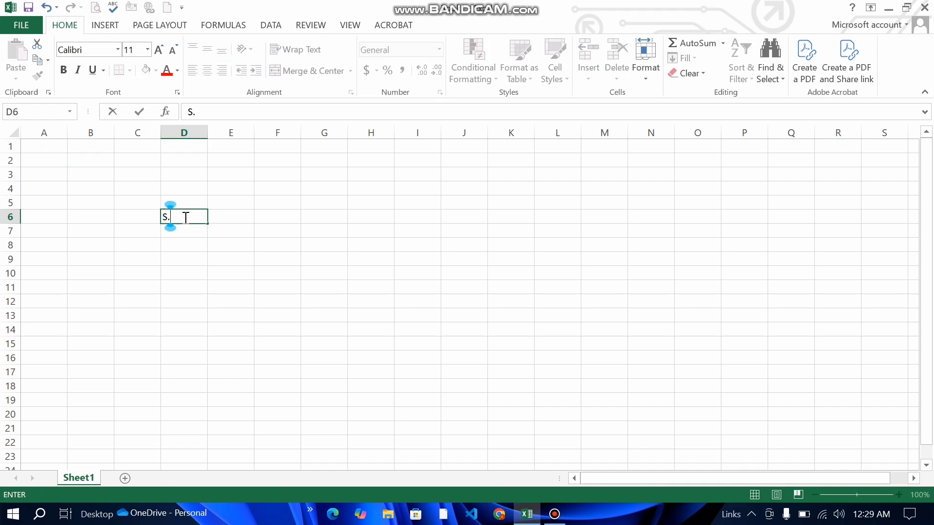
{"action": "type", "text": "N"}
{"action": "key", "text": "Tab"}
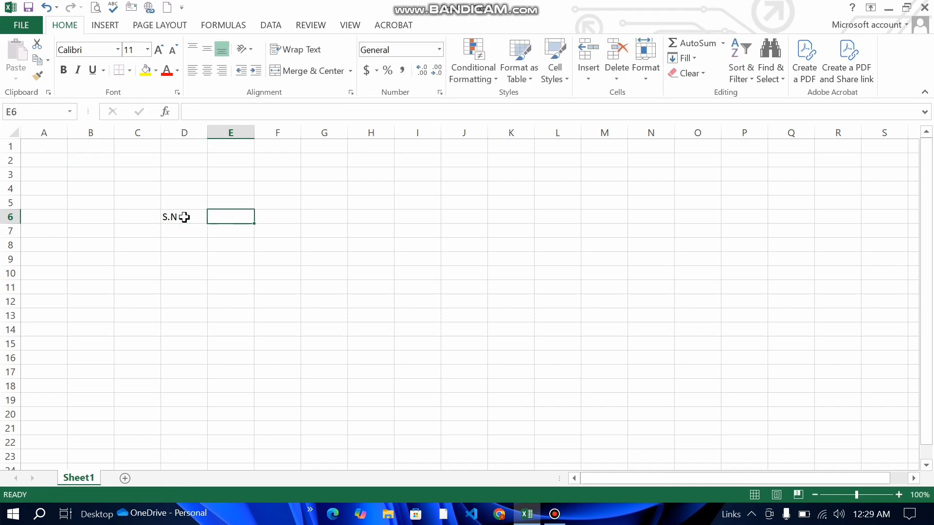
{"action": "type", "text": "Name"}
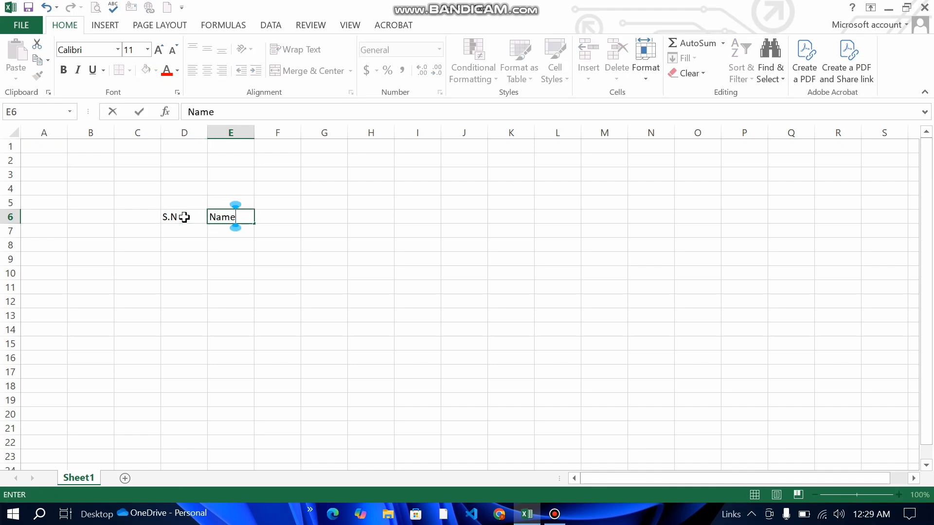
{"action": "key", "text": "Tab"}
{"action": "type", "text": "Father"}
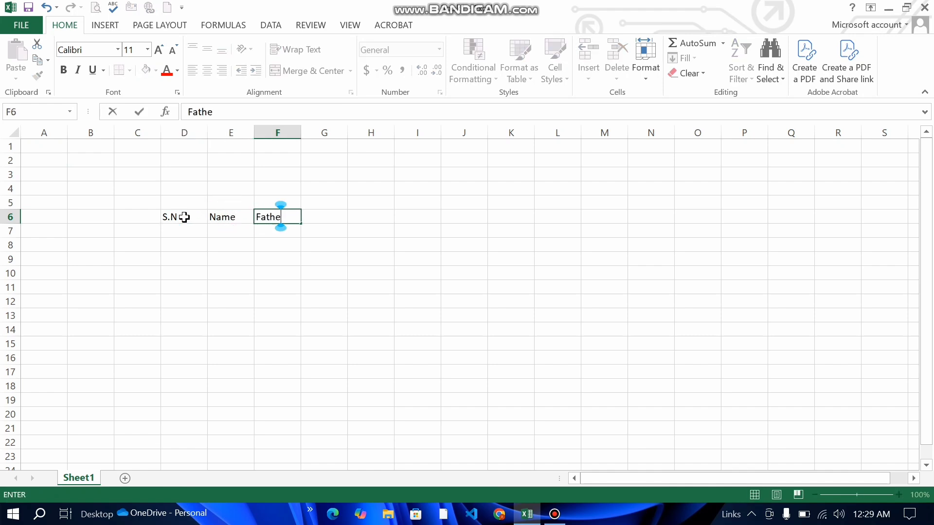
{"action": "key", "text": "BackSpace"}
{"action": "key", "text": "BackSpace"}
{"action": "key", "text": "BackSpace"}
{"action": "key", "text": "BackSpace"}
{"action": "key", "text": "BackSpace"}
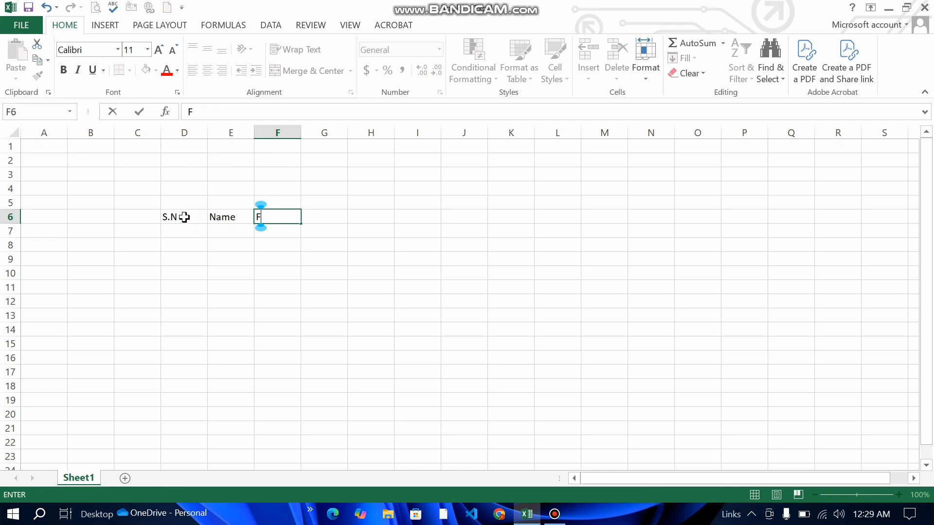
{"action": "key", "text": "BackSpace"}
Step: Enter the column header Class in cell F6
{"action": "type", "text": "Class"}
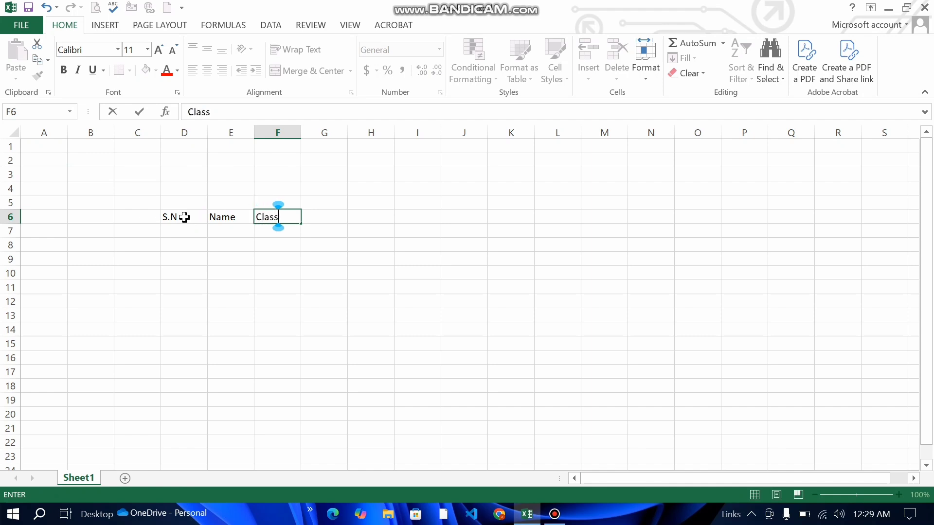
{"action": "key", "text": "Tab"}
{"action": "type", "text": "Sub"}
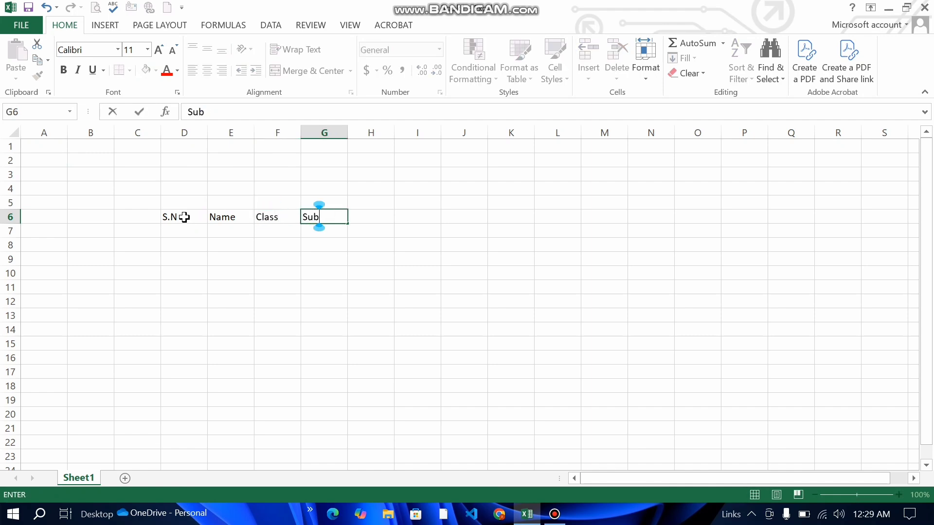
{"action": "type", "text": "ject"}
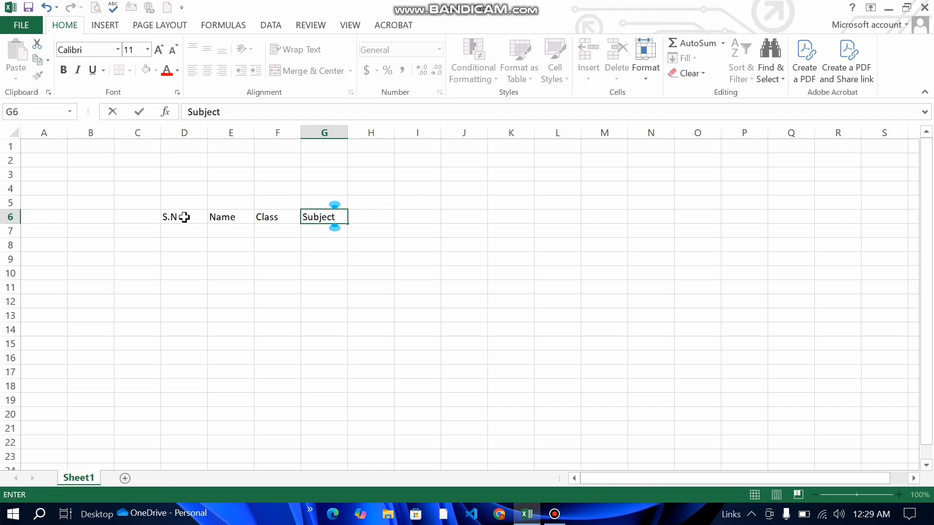
{"action": "key", "text": "BackSpace"}
{"action": "key", "text": "BackSpace"}
{"action": "key", "text": "BackSpace"}
{"action": "key", "text": "BackSpace"}
{"action": "key", "text": "BackSpace"}
{"action": "key", "text": "BackSpace"}
{"action": "key", "text": "BackSpace"}
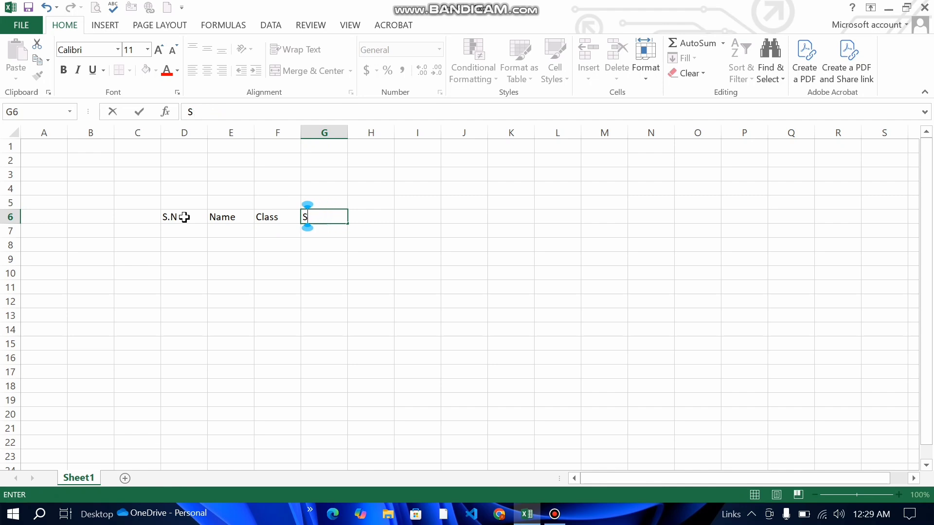
{"action": "type", "text": "Phy"}
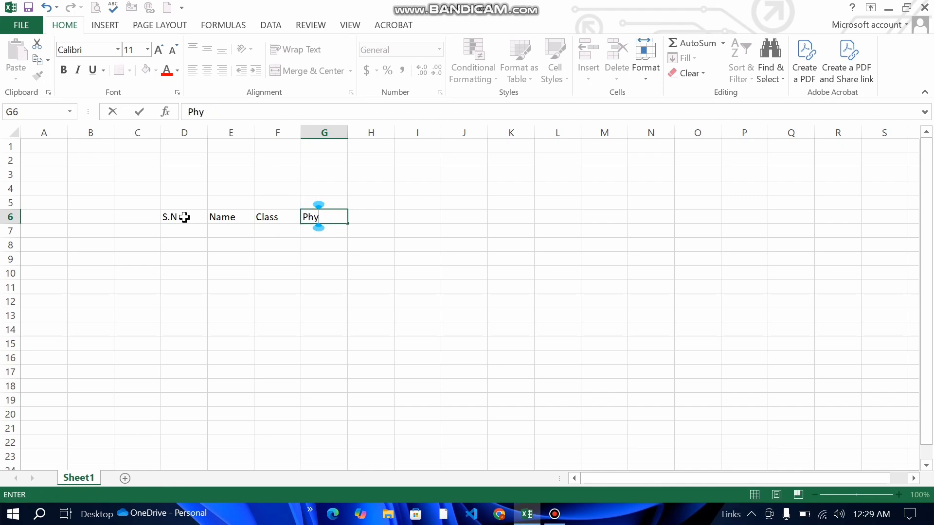
{"action": "type", "text": "sics"}
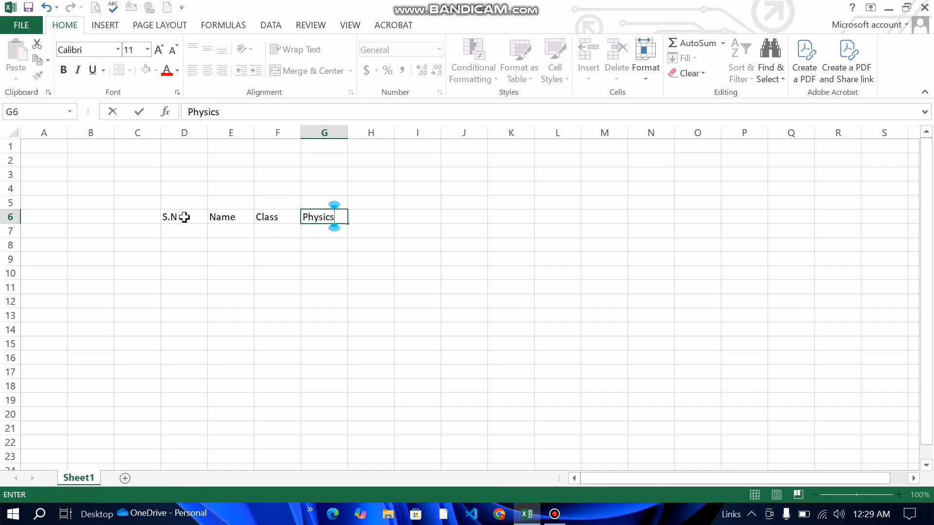
{"action": "key", "text": "Tab"}
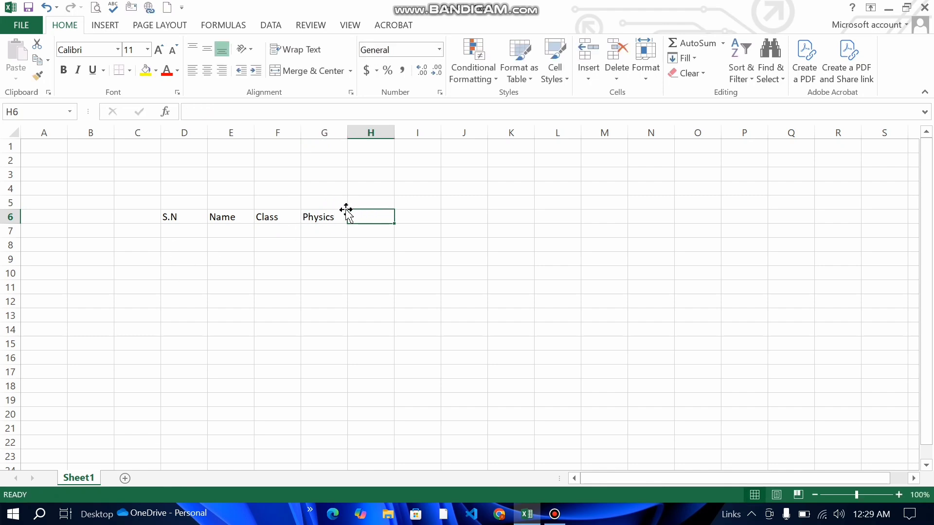
Step: Enter the column headers Obt Marks in cell G6 and Grade in cell H6
{"action": "left_click", "coordinate": [330, 212]}
{"action": "type", "text": "Ob"}
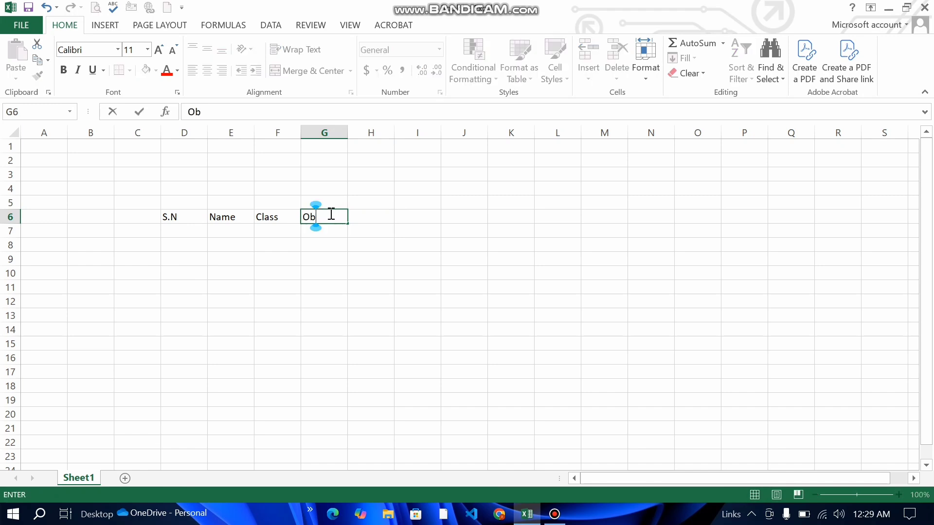
{"action": "type", "text": "t Marks"}
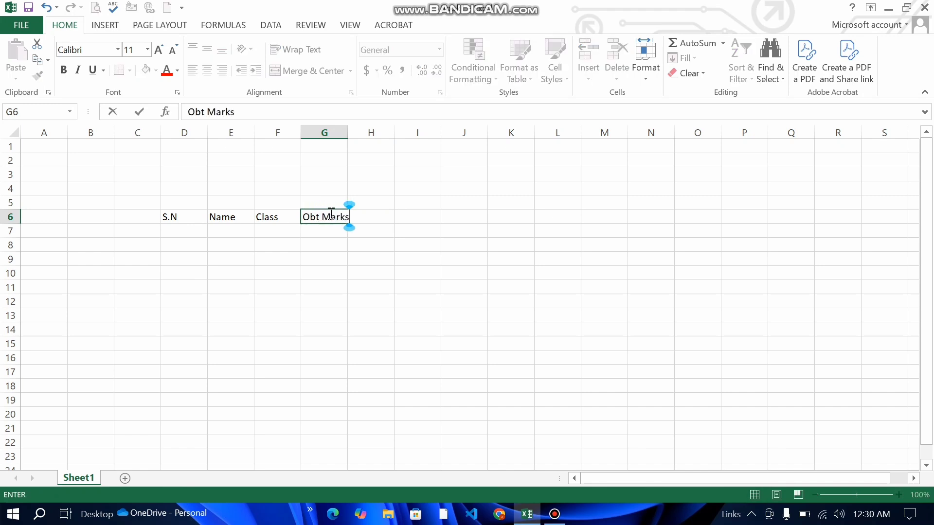
{"action": "key", "text": "Tab"}
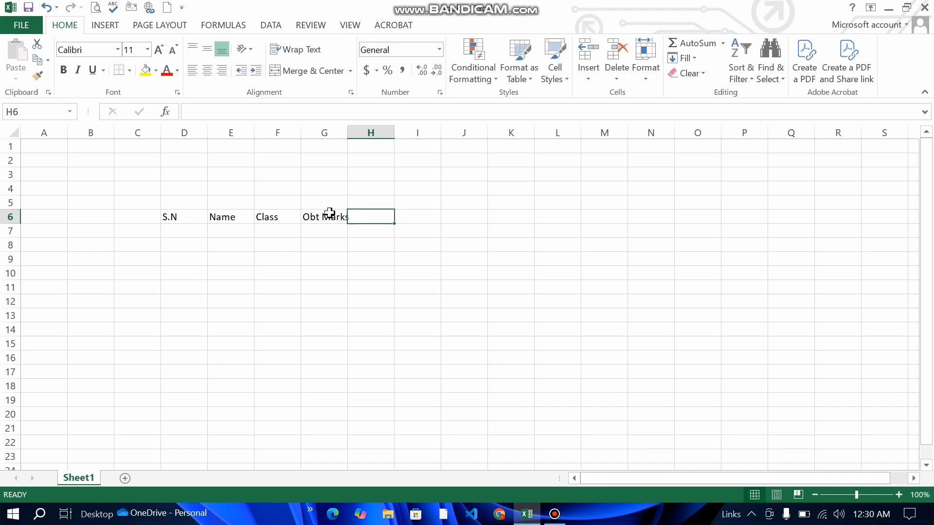
{"action": "type", "text": "Grade"}
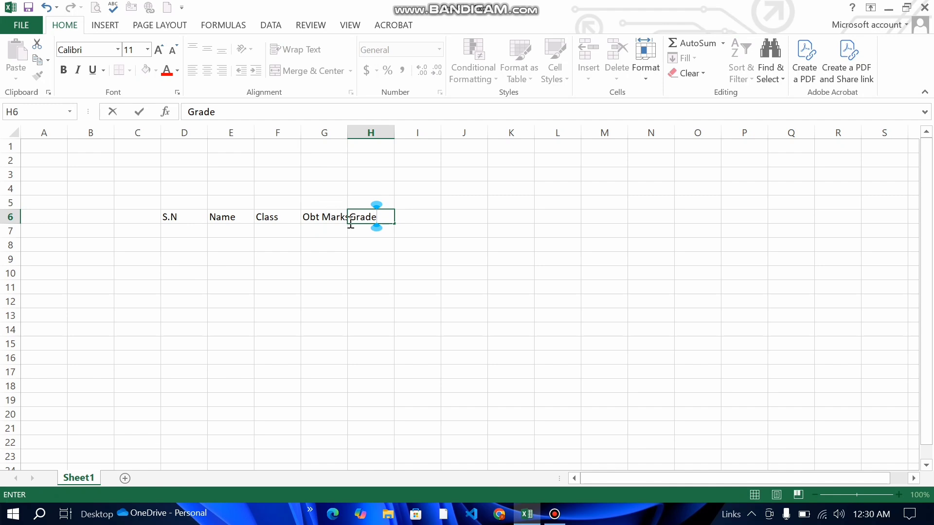
{"action": "left_click", "coordinate": [356, 227]}
{"action": "left_click", "coordinate": [381, 240]}
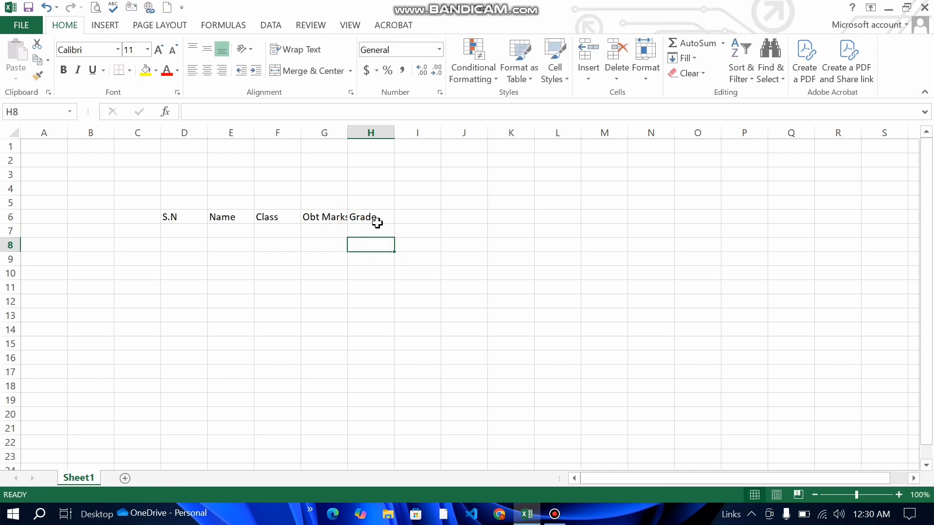
Step: Widen columns D, E, G and H slightly and make header row 6 about twice as tall
{"action": "left_click_drag", "start_coordinate": [348, 131], "coordinate": [363, 130]}
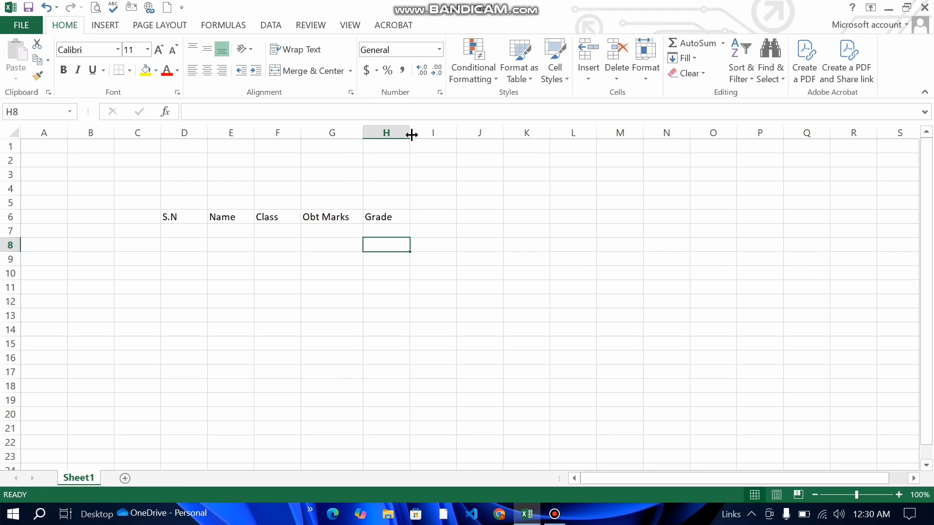
{"action": "left_click_drag", "start_coordinate": [411, 135], "coordinate": [419, 135]}
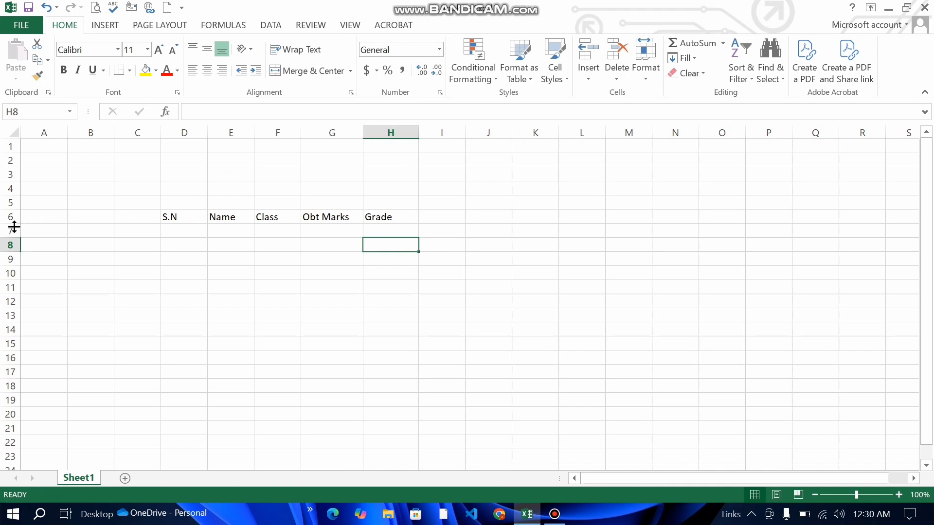
{"action": "left_click_drag", "start_coordinate": [14, 224], "coordinate": [12, 238]}
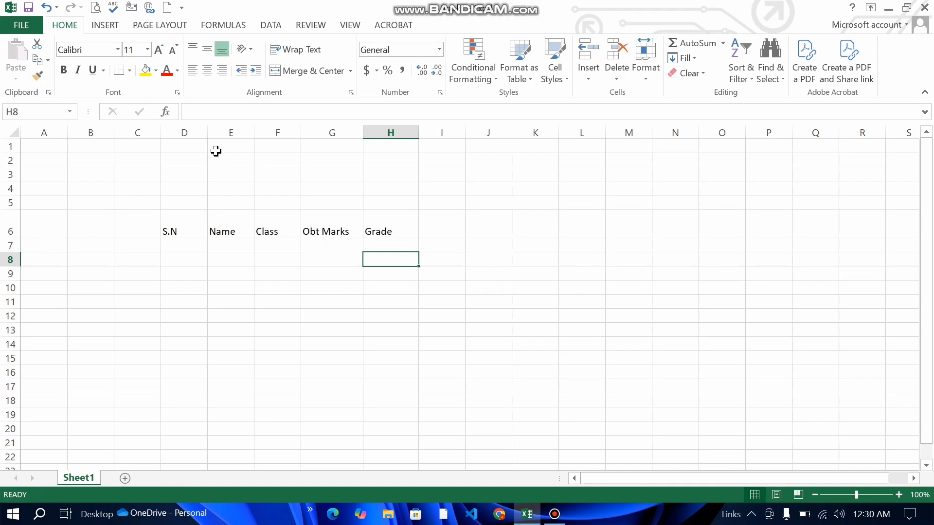
{"action": "left_click_drag", "start_coordinate": [207, 134], "coordinate": [276, 130]}
{"action": "left_click", "coordinate": [410, 241]}
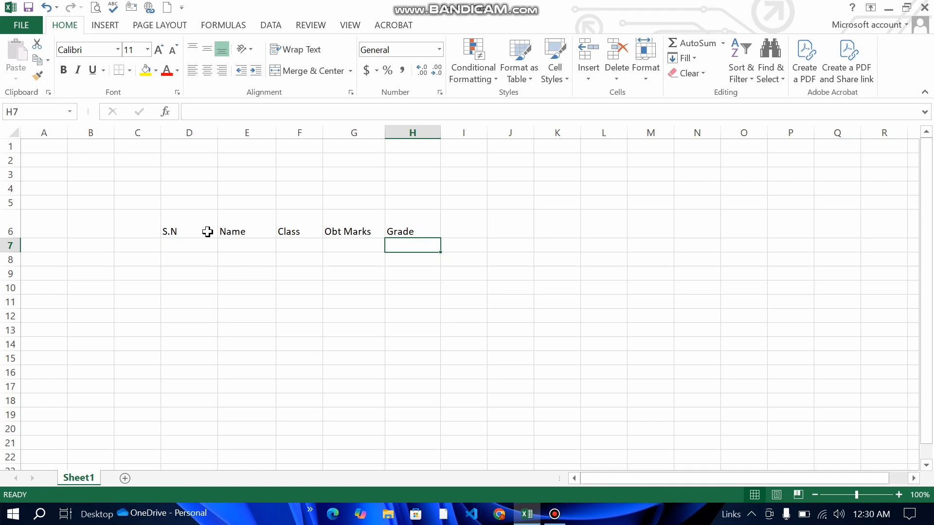
Step: Centre the header text in cells D6:H6 both horizontally and vertically
{"action": "left_click_drag", "start_coordinate": [179, 229], "coordinate": [408, 228]}
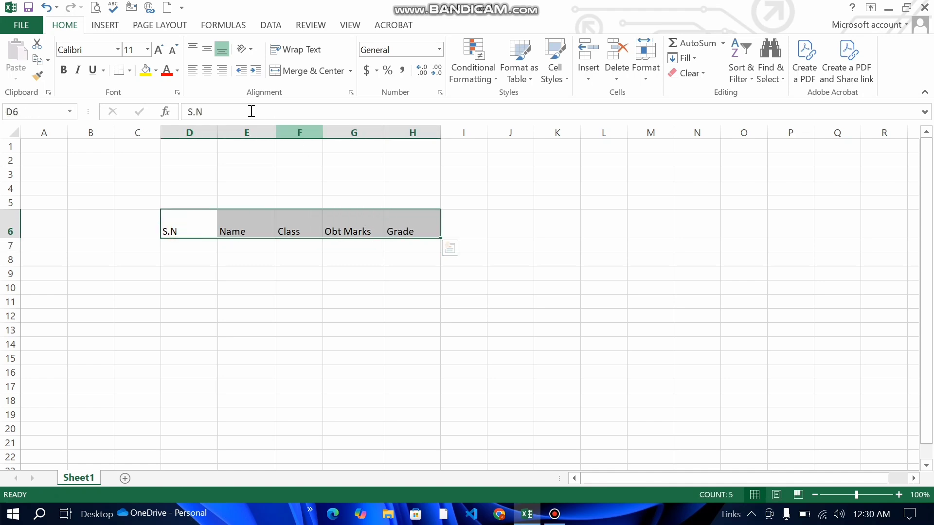
{"action": "left_click", "coordinate": [207, 71]}
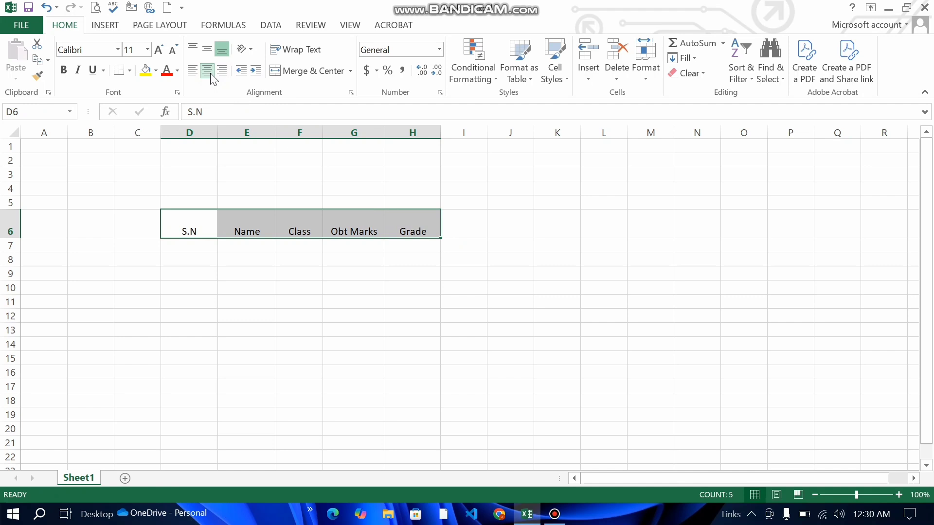
{"action": "left_click", "coordinate": [209, 49]}
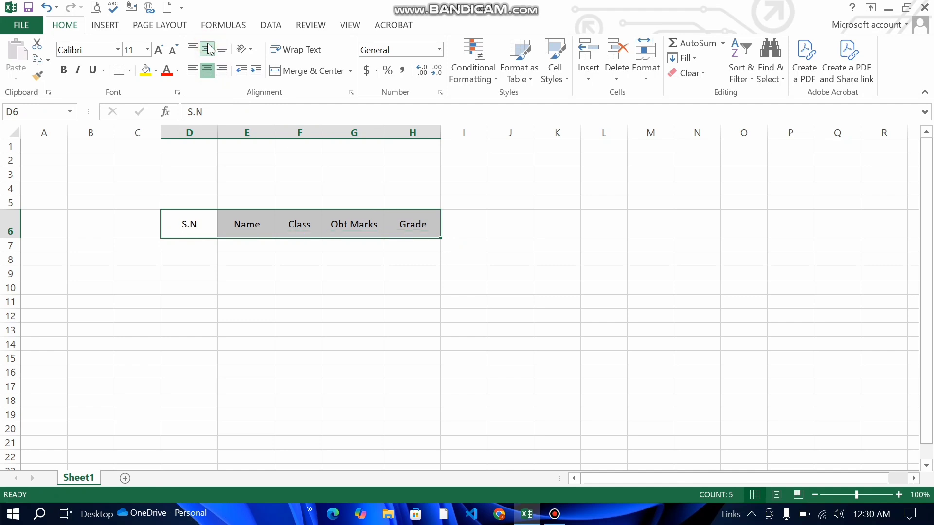
Step: Make the header text in D6:H6 bold at font size 14 and widen column G to give Obt Marks more room
{"action": "left_click", "coordinate": [64, 70]}
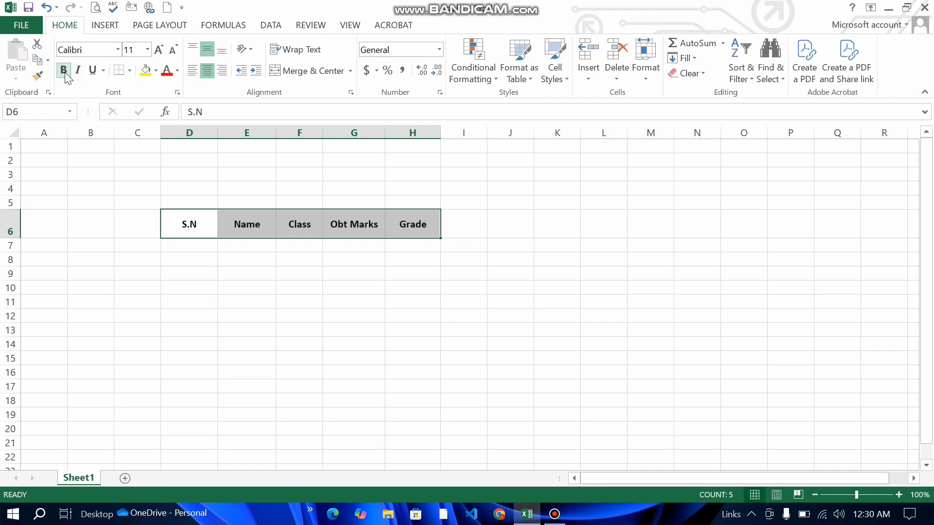
{"action": "left_click", "coordinate": [159, 50]}
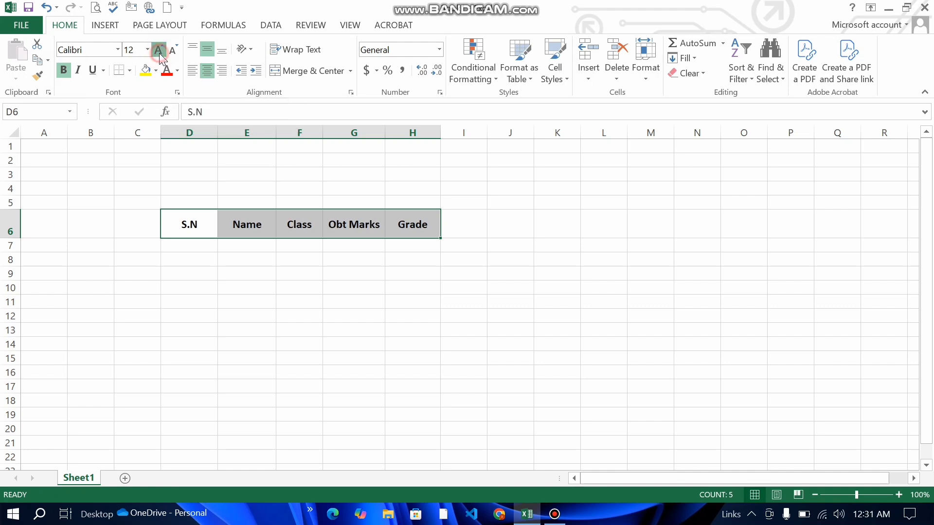
{"action": "left_click", "coordinate": [159, 51]}
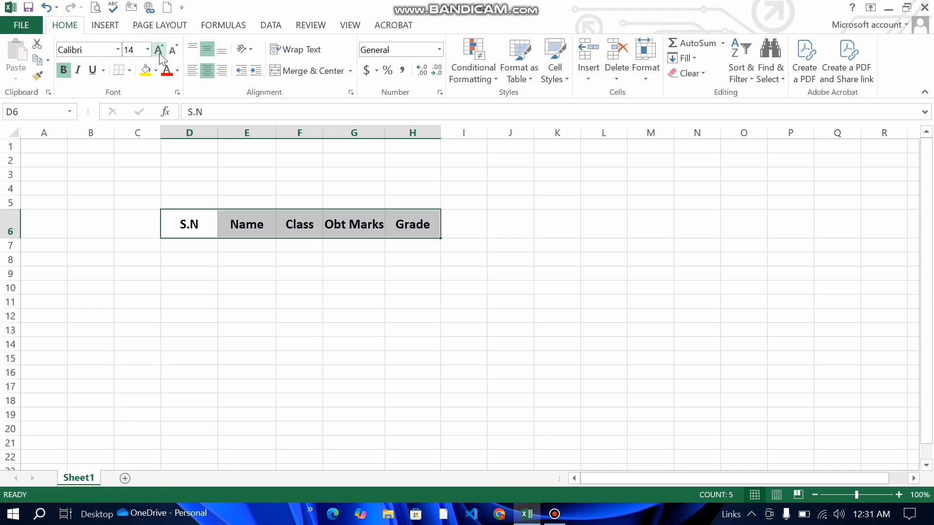
{"action": "left_click", "coordinate": [325, 286]}
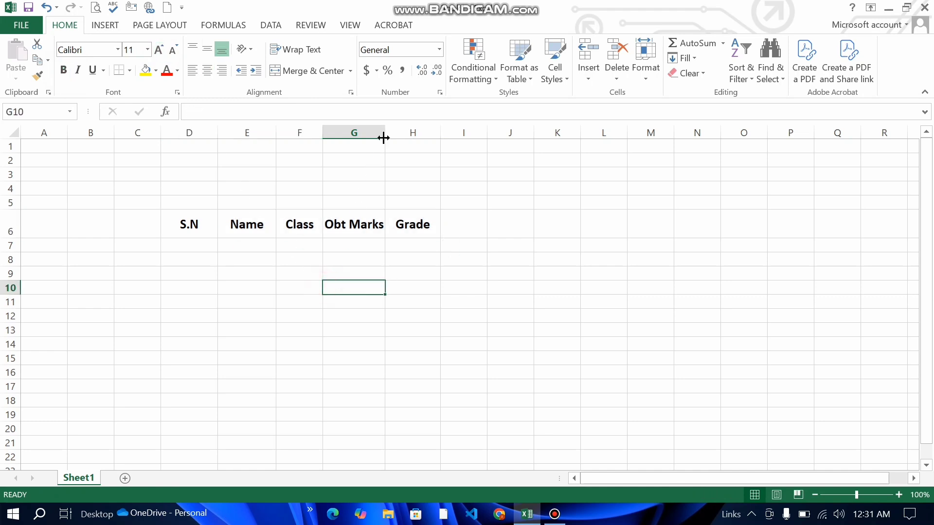
{"action": "left_click_drag", "start_coordinate": [384, 131], "coordinate": [404, 132]}
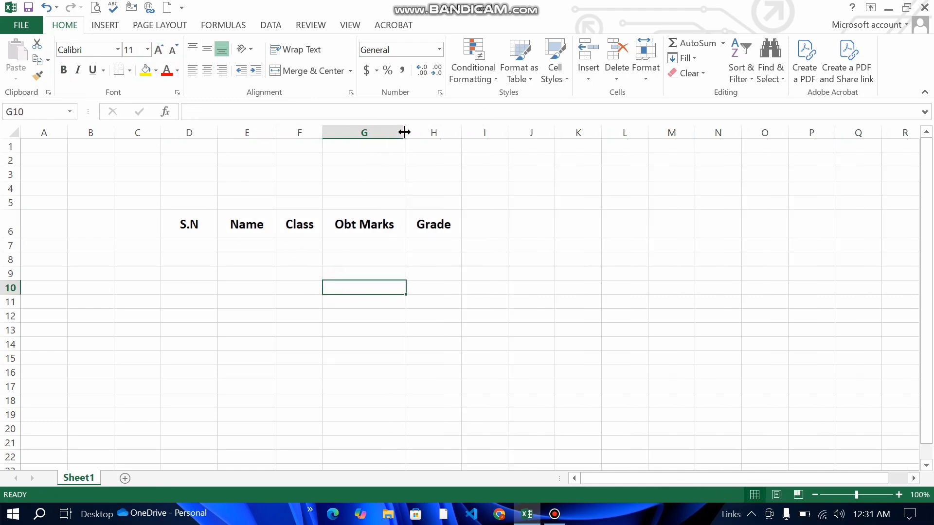
Step: Fill the header cells D6:H6 with a light green theme colour
{"action": "left_click_drag", "start_coordinate": [194, 224], "coordinate": [421, 231]}
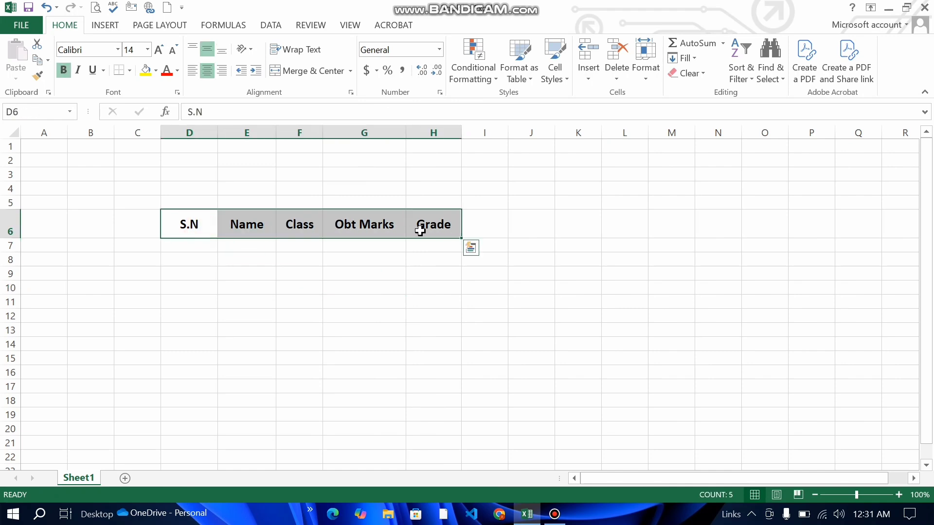
{"action": "left_click", "coordinate": [157, 72]}
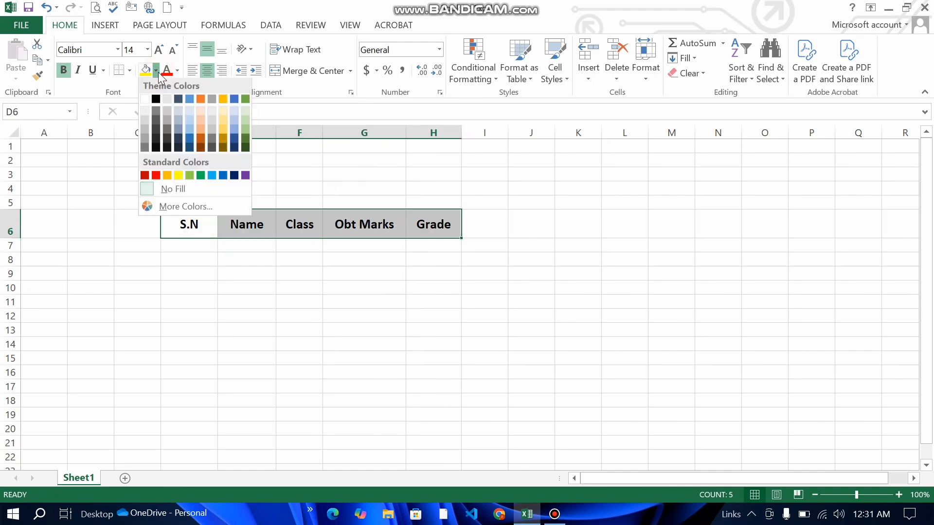
{"action": "left_click", "coordinate": [246, 132]}
{"action": "left_click", "coordinate": [351, 272]}
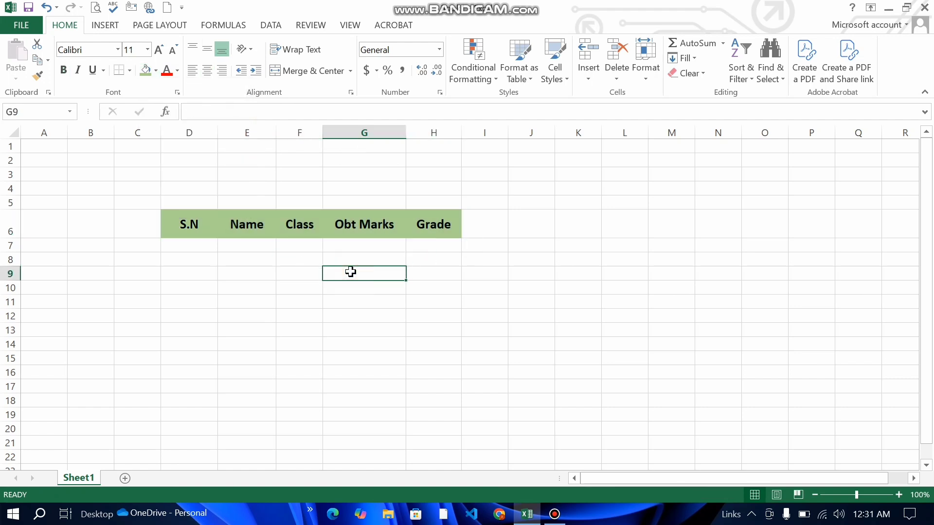
Step: Enter the serial numbers 1 and 2 in cells D7 and D8 under S.N
{"action": "left_click", "coordinate": [207, 248]}
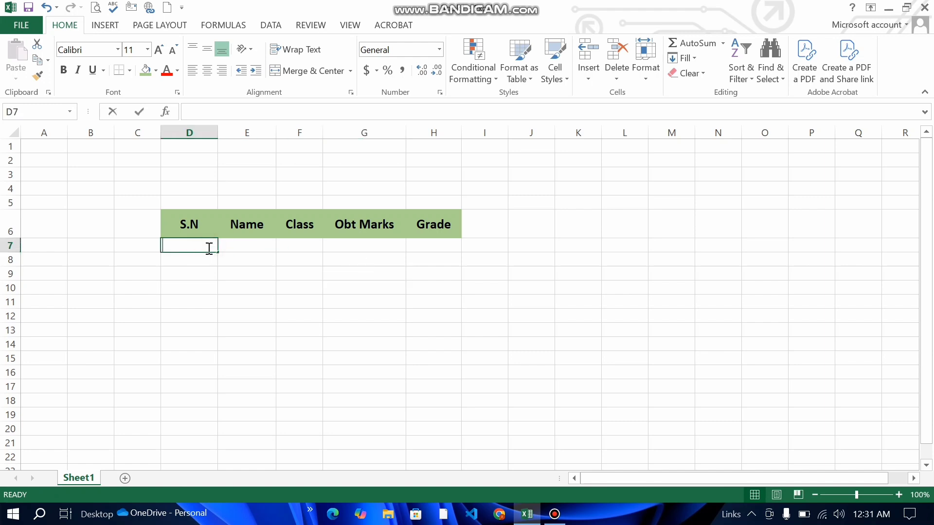
{"action": "type", "text": "1"}
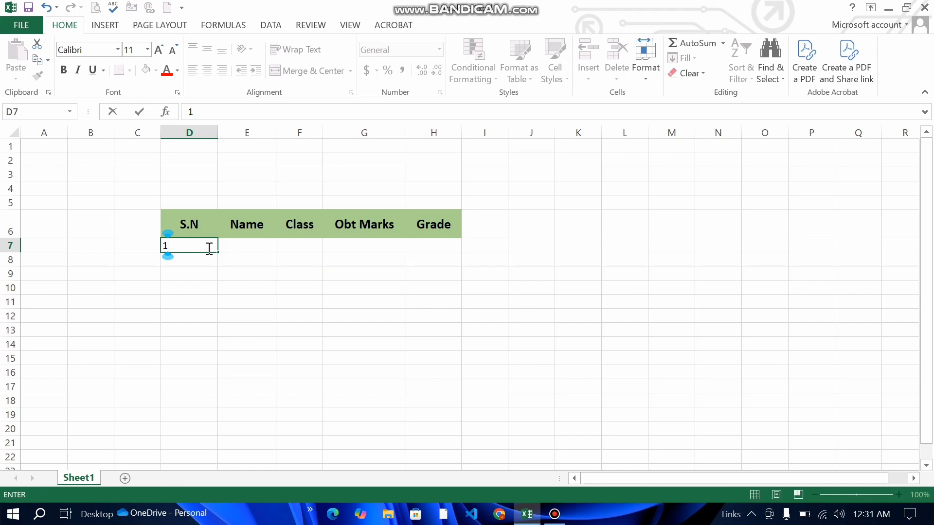
{"action": "key", "text": "Return"}
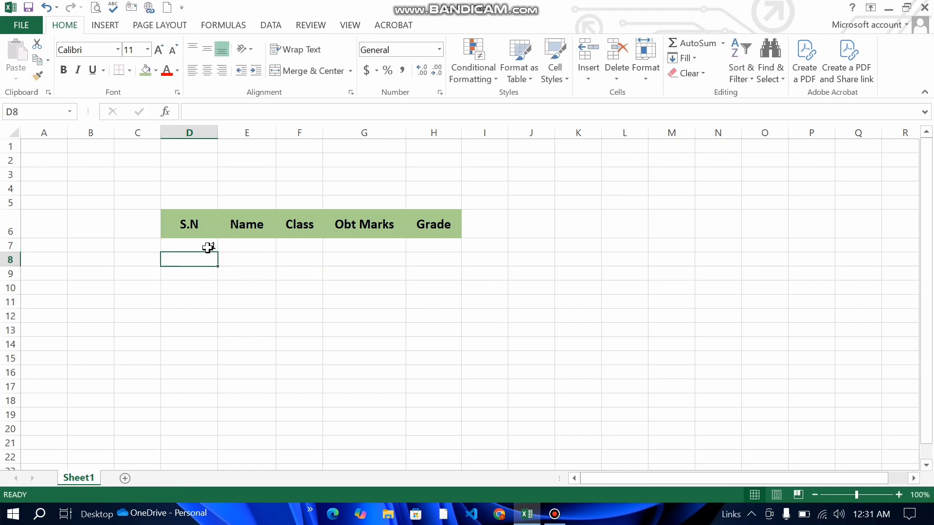
{"action": "type", "text": "2"}
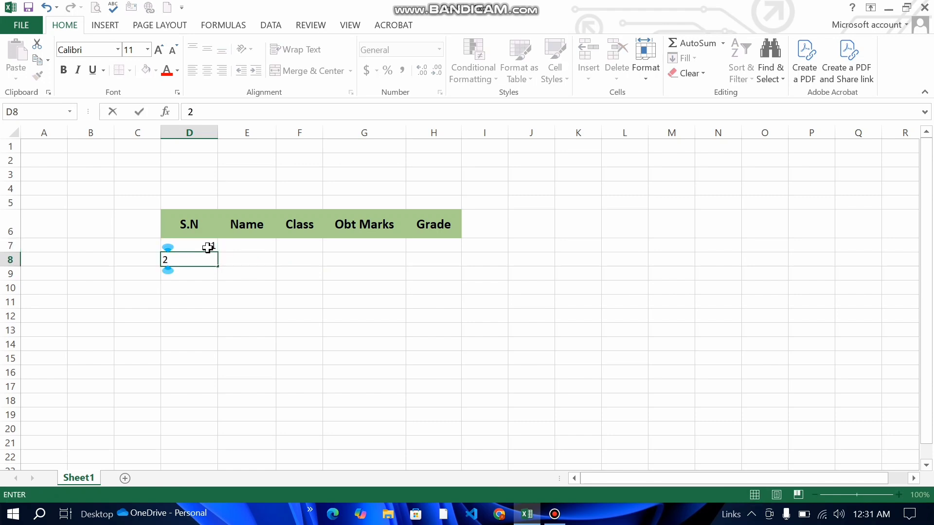
{"action": "key", "text": "Return"}
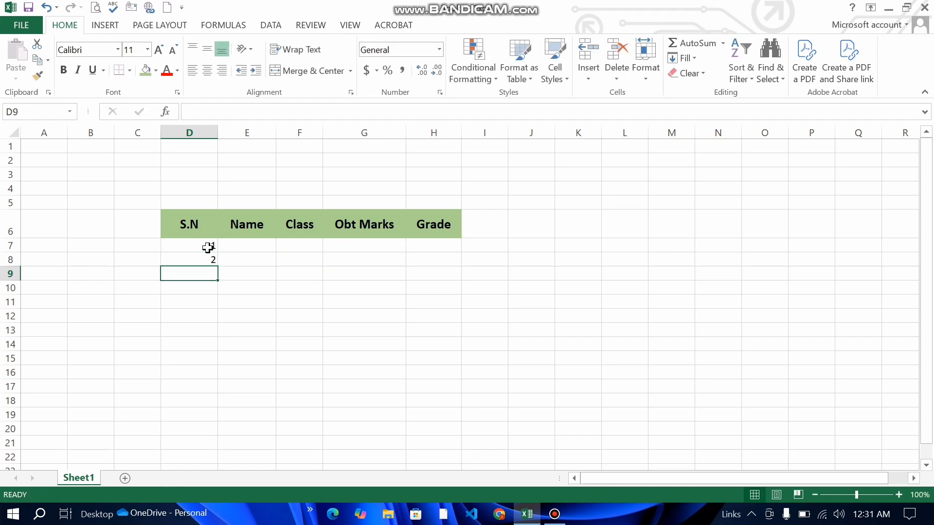
{"action": "type", "text": "3"}
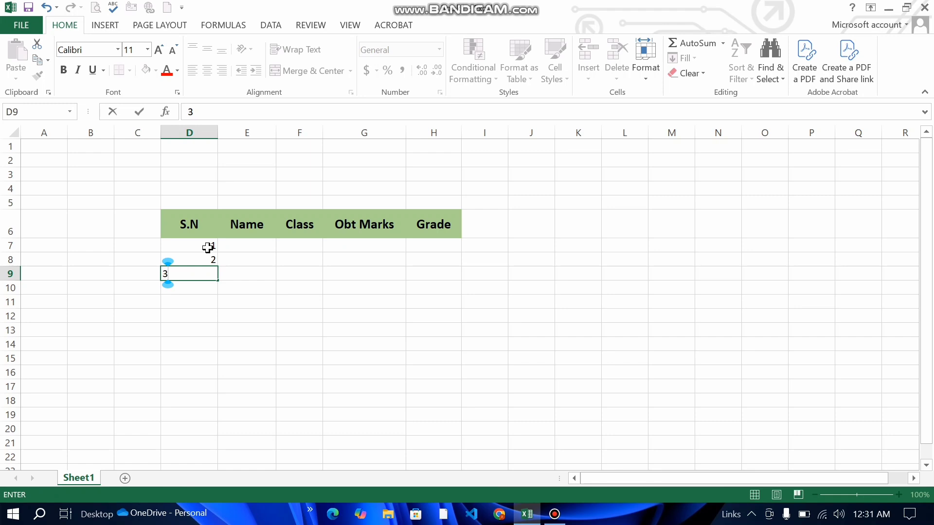
{"action": "key", "text": "BackSpace"}
{"action": "left_click", "coordinate": [257, 271]}
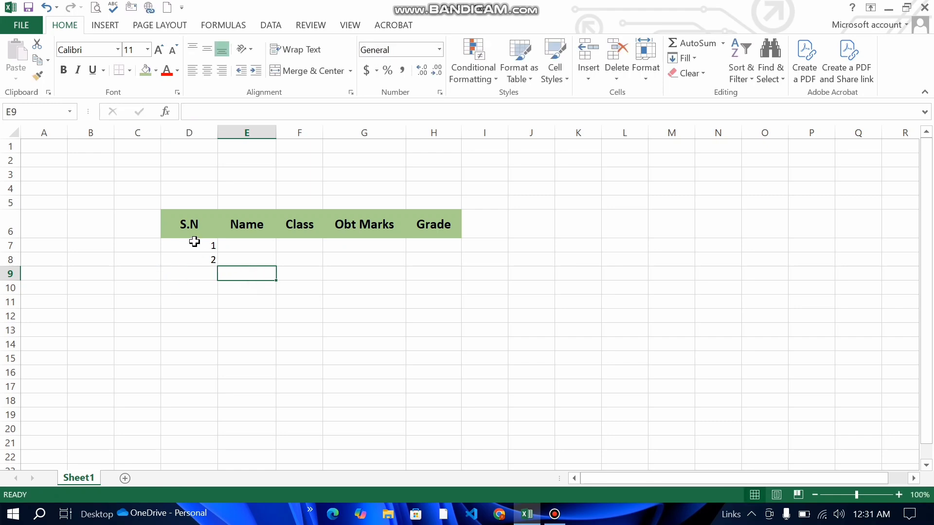
Step: Extend the serial number series from D7:D8 down to D12 with the fill handle, reaching 6
{"action": "left_click_drag", "start_coordinate": [194, 242], "coordinate": [196, 261]}
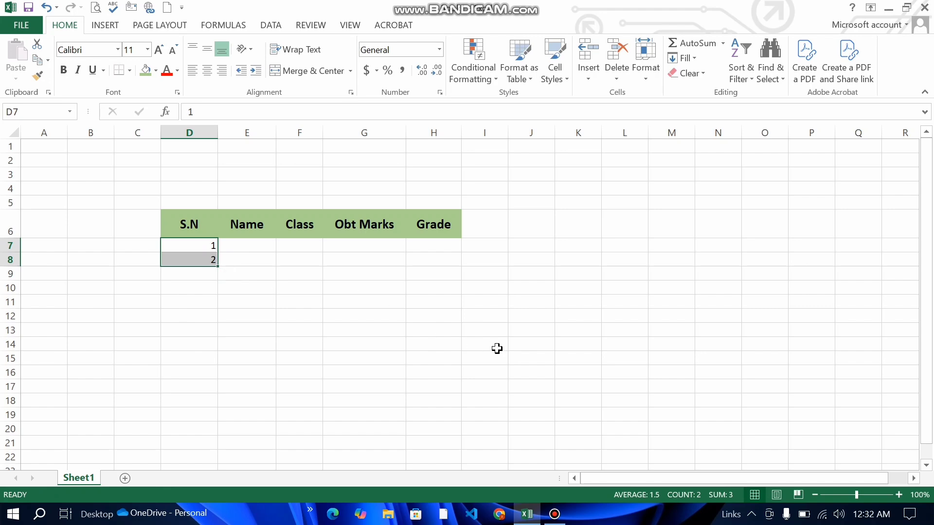
{"action": "key", "text": "super+plus"}
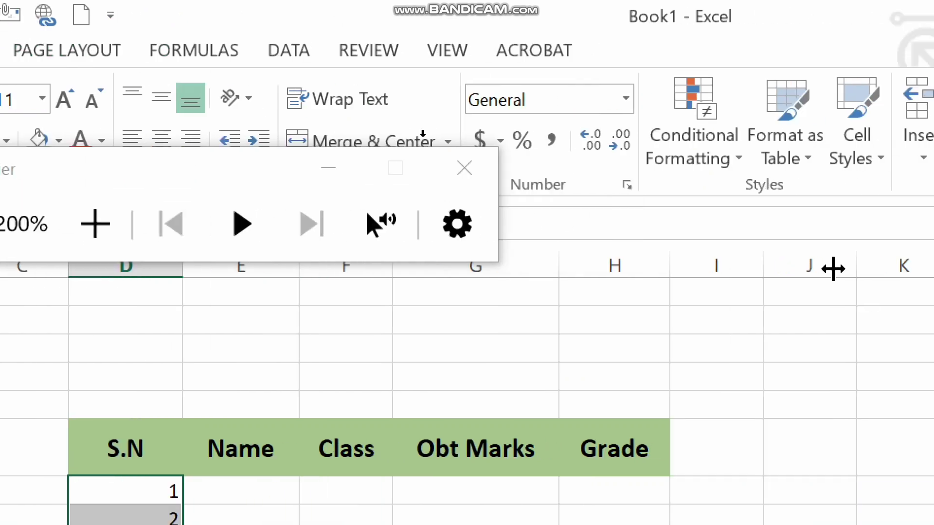
{"action": "left_click", "coordinate": [331, 162]}
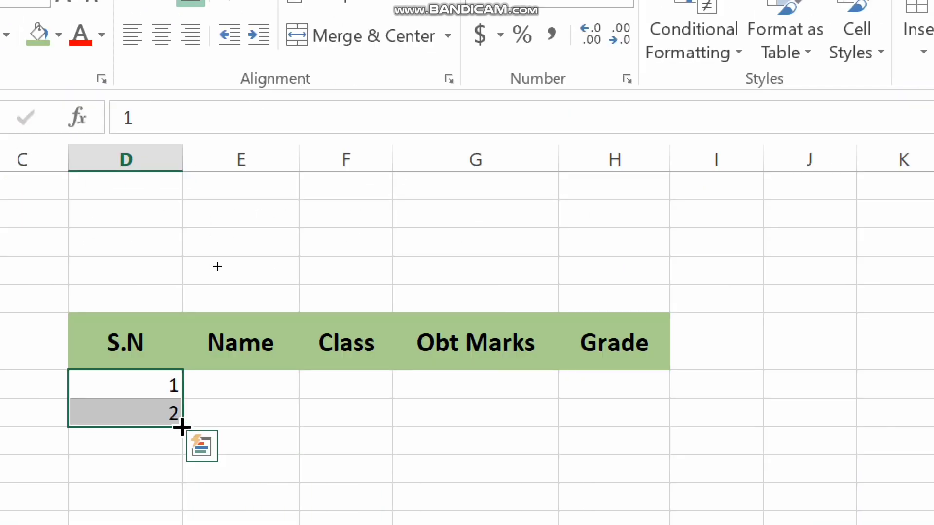
{"action": "key", "text": "super+minus"}
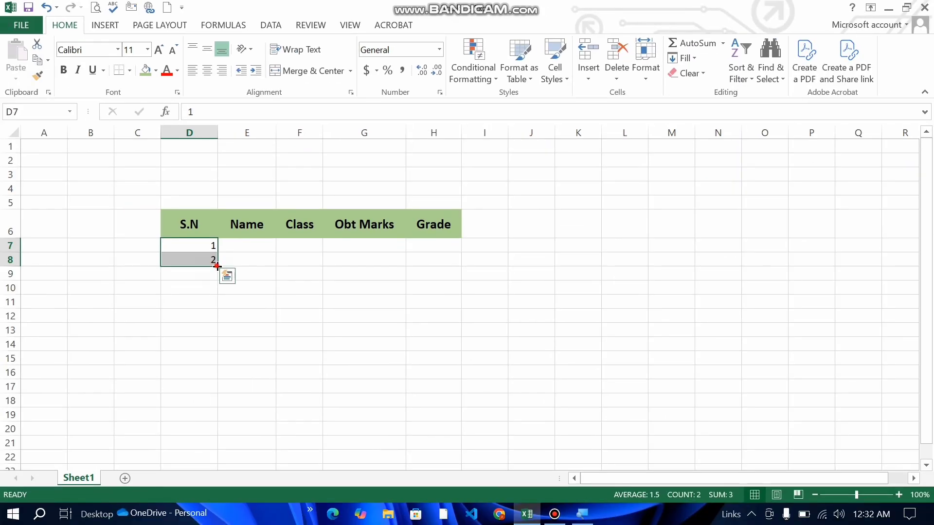
{"action": "left_click_drag", "start_coordinate": [217, 266], "coordinate": [217, 323]}
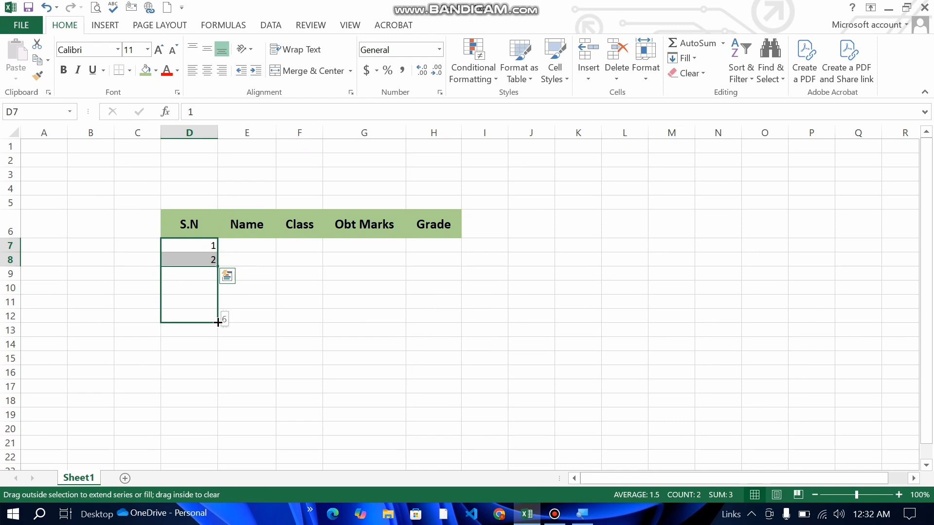
{"action": "left_click_drag", "start_coordinate": [218, 323], "coordinate": [217, 323]}
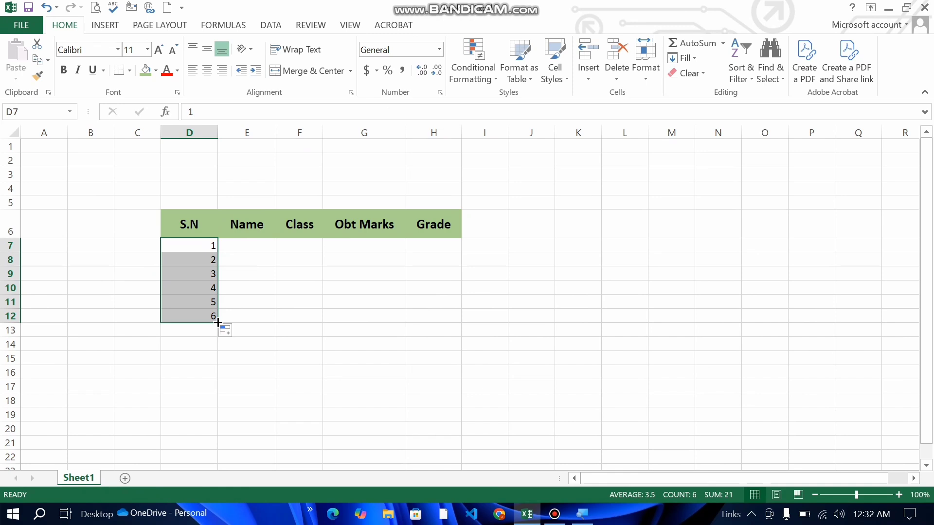
Step: Enter the first two students' names in cells E7 and E8 of the Name column
{"action": "left_click", "coordinate": [258, 248]}
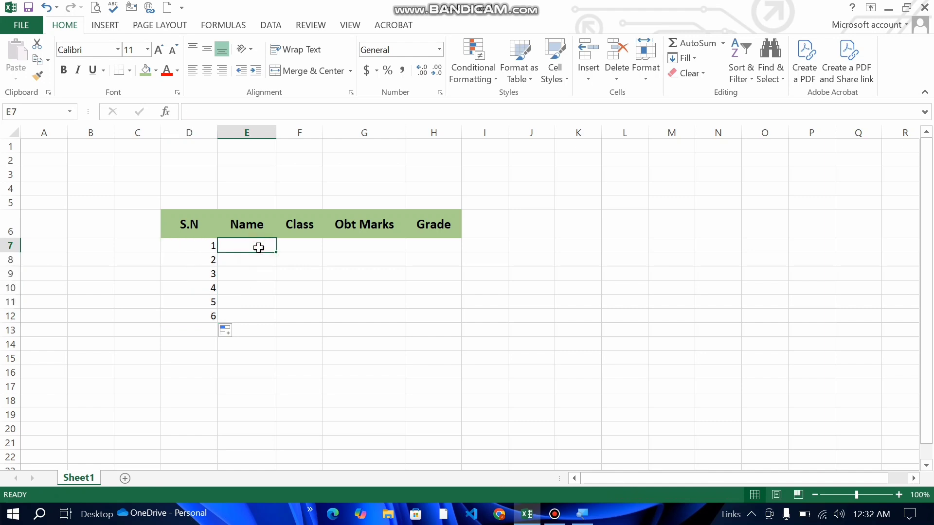
{"action": "type", "text": "Jawad"}
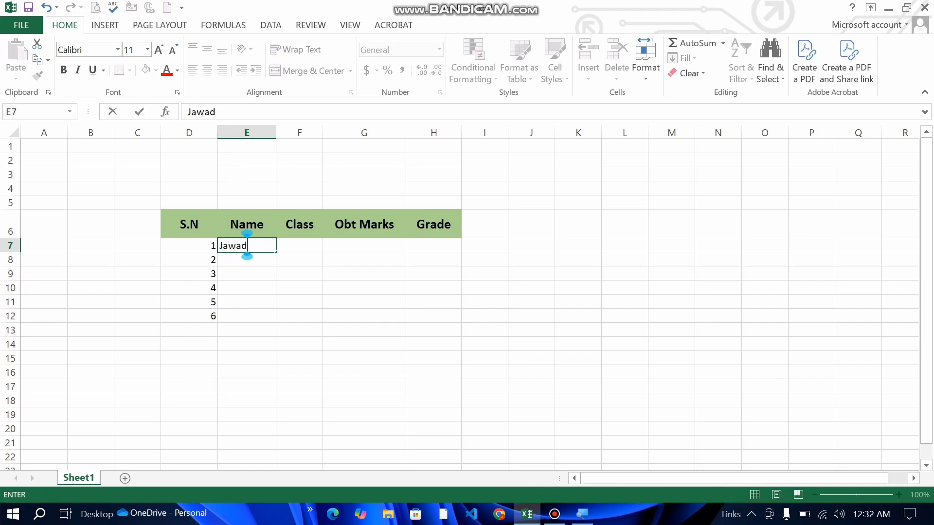
{"action": "key", "text": "Return"}
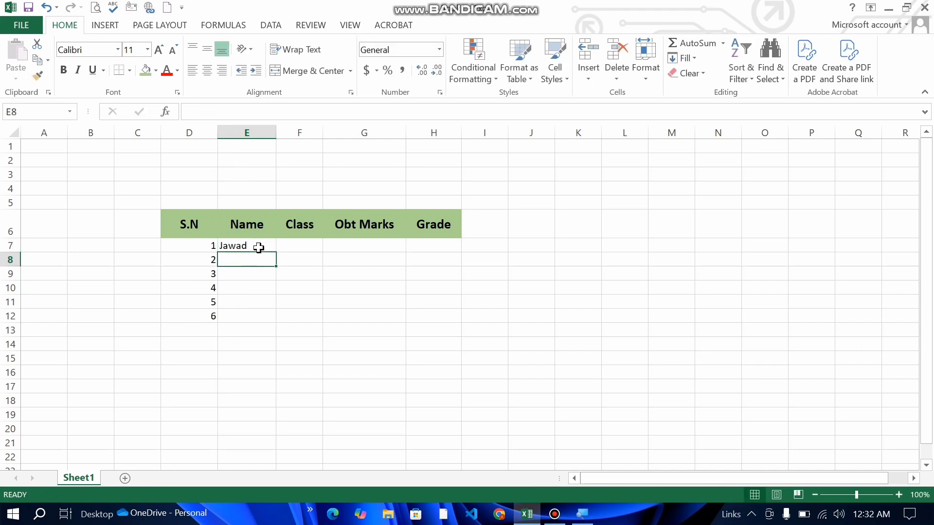
{"action": "type", "text": "MAJEED"}
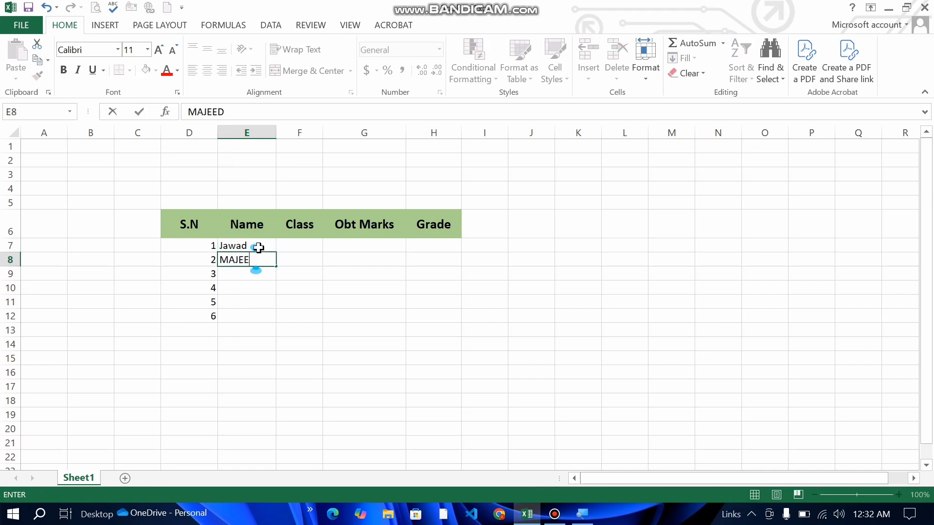
{"action": "key", "text": "BackSpace"}
{"action": "key", "text": "BackSpace"}
{"action": "key", "text": "BackSpace"}
{"action": "key", "text": "BackSpace"}
{"action": "key", "text": "BackSpace"}
{"action": "type", "text": "ajee"}
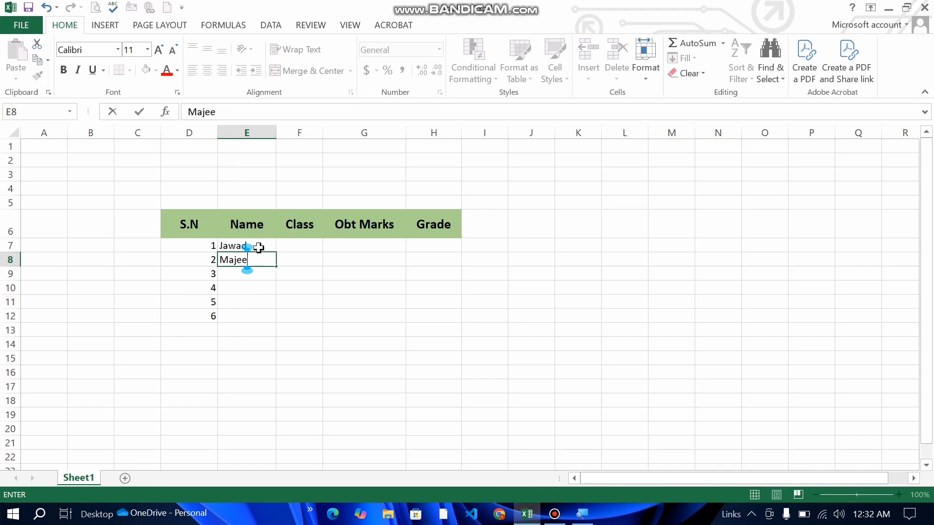
{"action": "key", "text": "Return"}
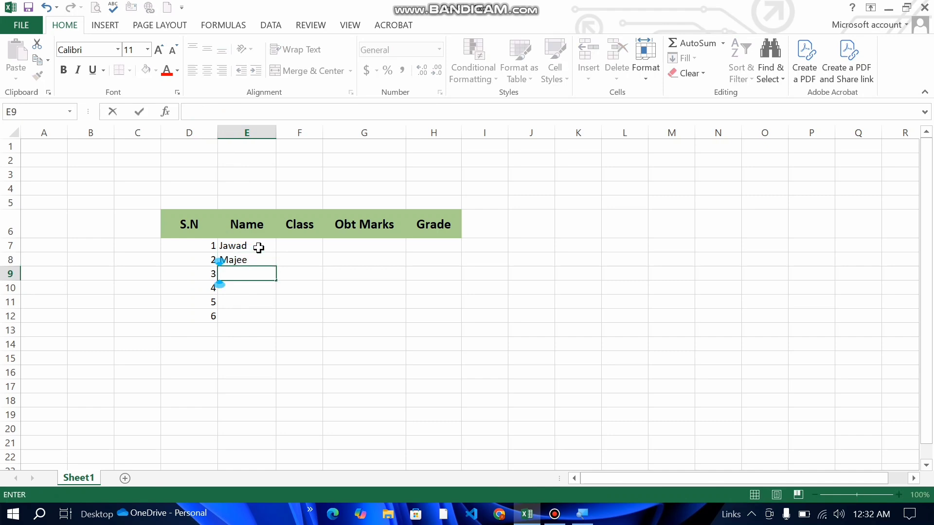
Step: Correct the student's name in E8 by adding its missing final letter d
{"action": "left_click", "coordinate": [258, 260]}
{"action": "double_click", "coordinate": [255, 260]}
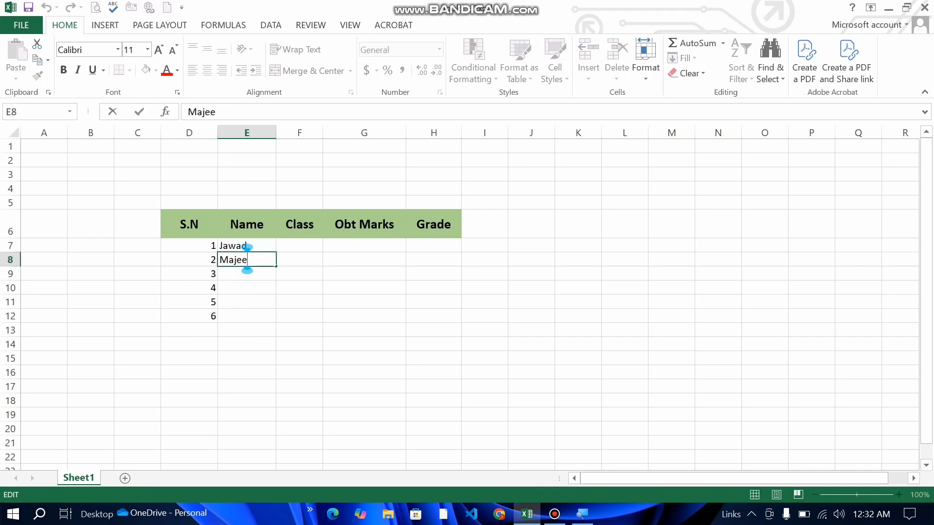
{"action": "type", "text": "d"}
Step: Enter the third and fourth students' names in cells E9 and E10
{"action": "left_click", "coordinate": [242, 276]}
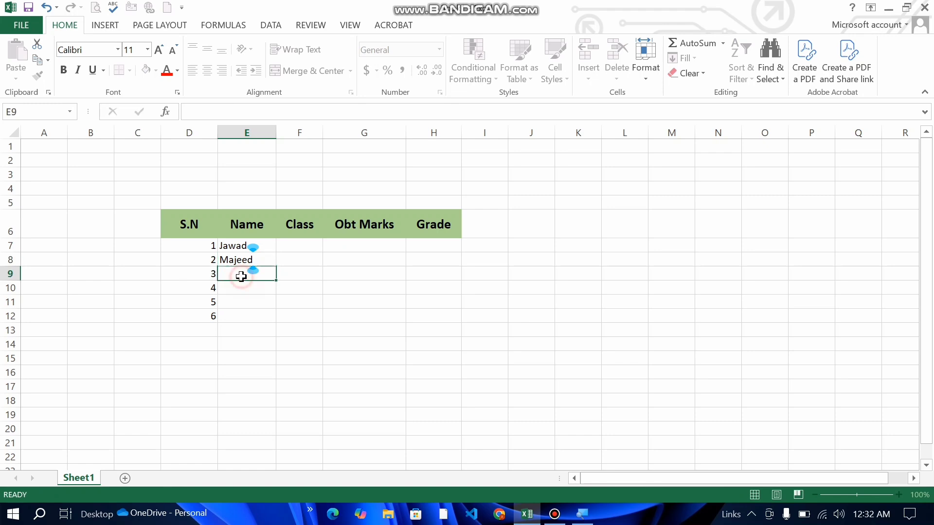
{"action": "type", "text": "Ali"}
{"action": "key", "text": "Return"}
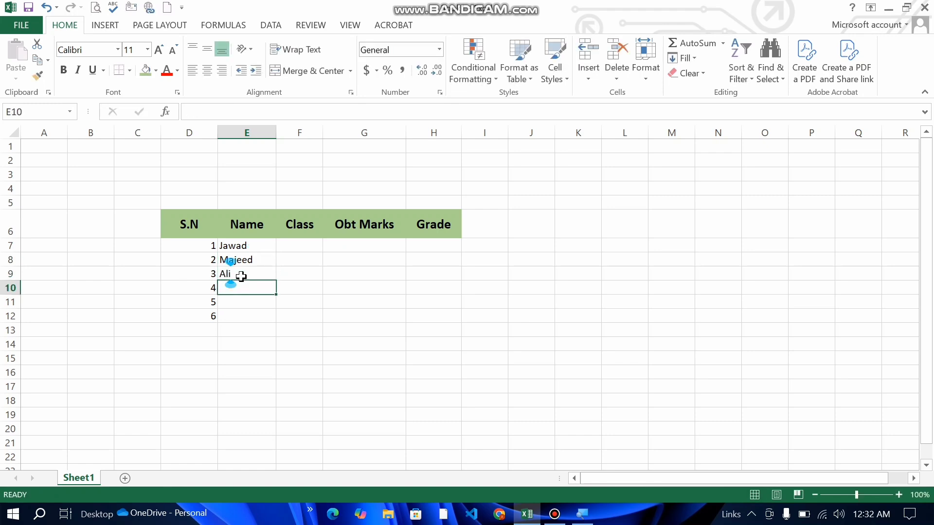
{"action": "type", "text": "Faheem"}
{"action": "key", "text": "Return"}
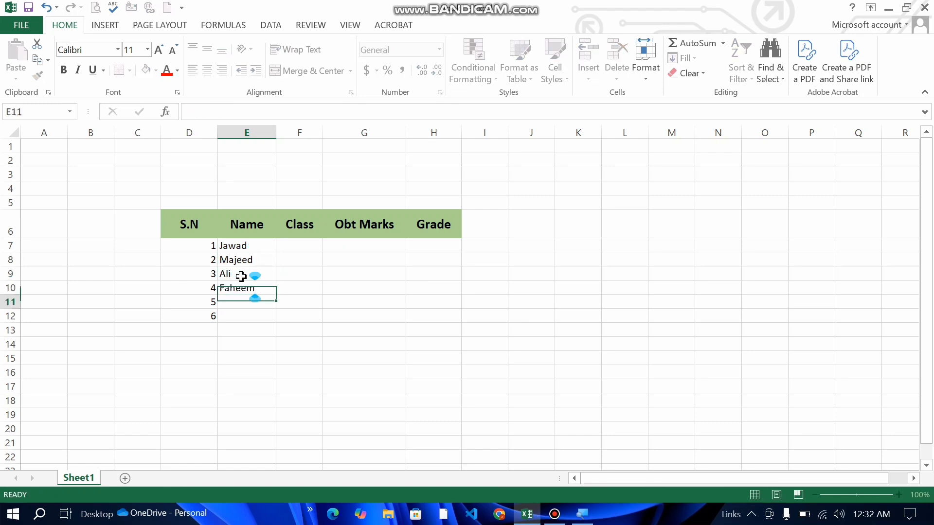
Step: Enter the fifth and sixth students' names in cells E11 and E12
{"action": "type", "text": "Wlee"}
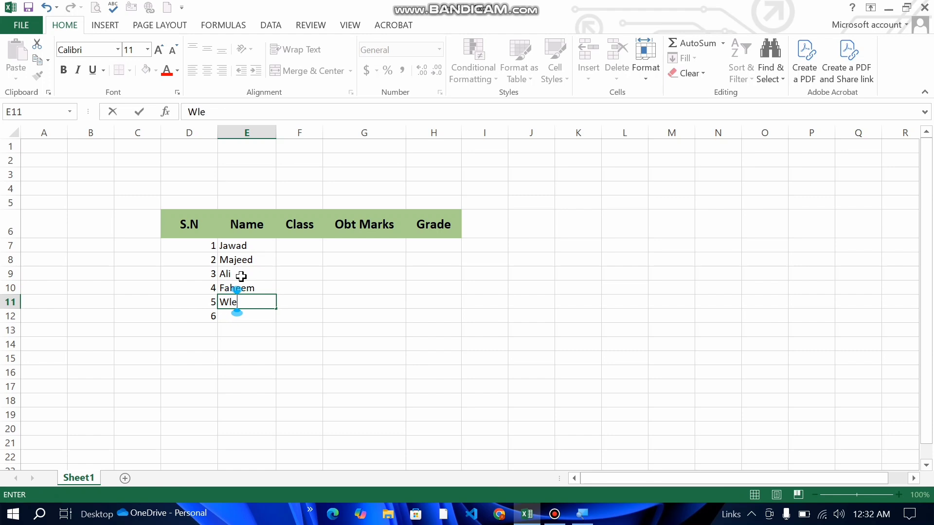
{"action": "key", "text": "BackSpace"}
{"action": "key", "text": "BackSpace"}
{"action": "key", "text": "BackSpace"}
{"action": "type", "text": "aleed"}
{"action": "key", "text": "Return"}
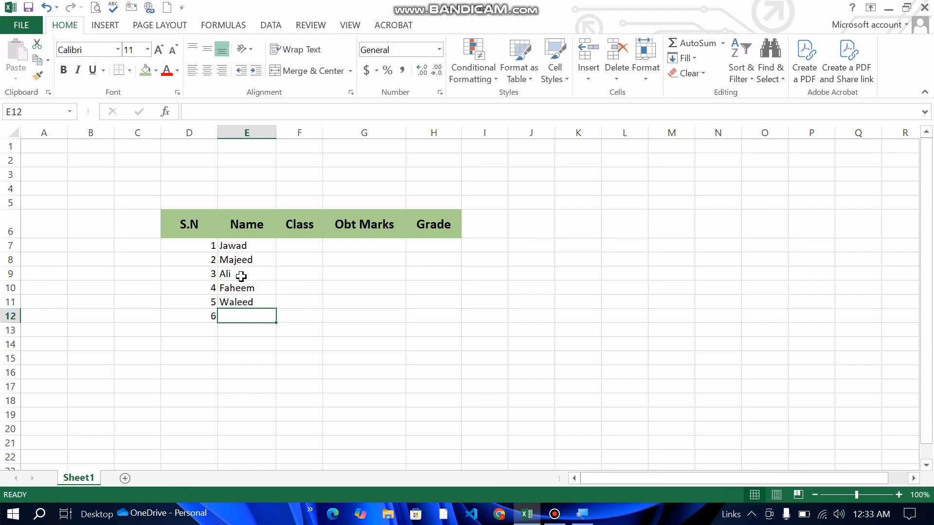
{"action": "type", "text": "Rizwan"}
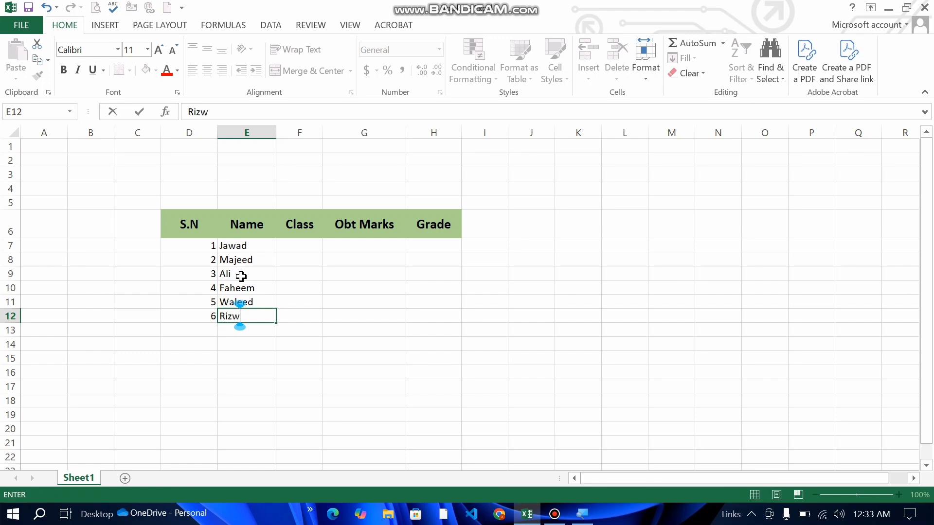
Step: Enter the classes 6th, 7th and 4th in cells F7, F8 and F9
{"action": "left_click", "coordinate": [298, 242]}
{"action": "type", "text": "6t"}
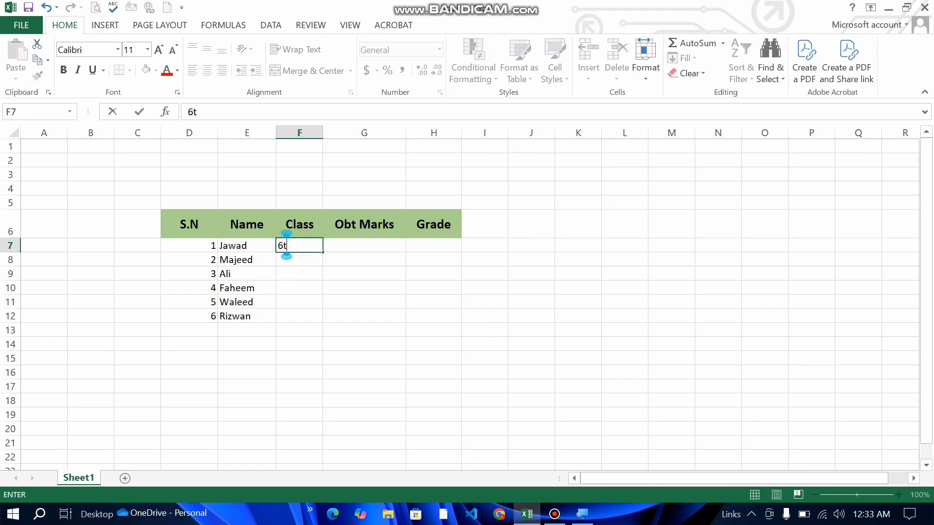
{"action": "type", "text": "h"}
{"action": "left_click", "coordinate": [305, 255]}
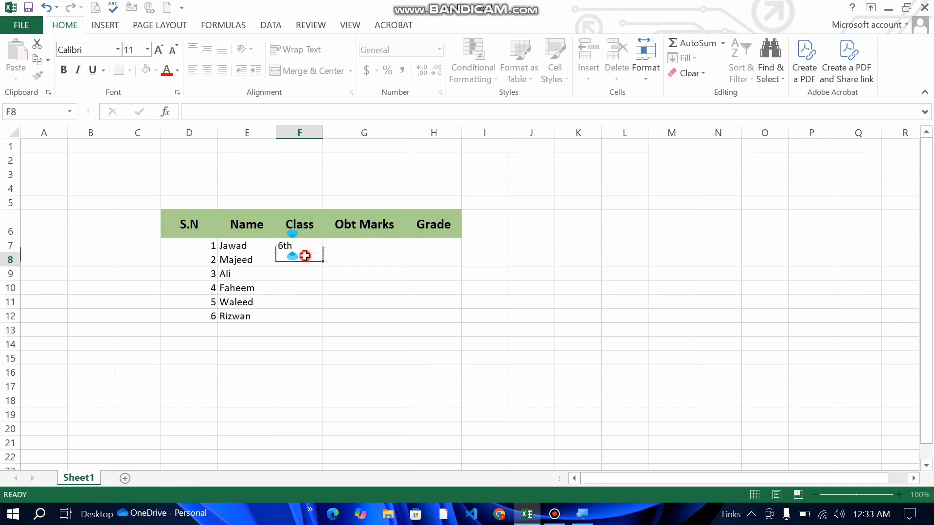
{"action": "type", "text": "7th"}
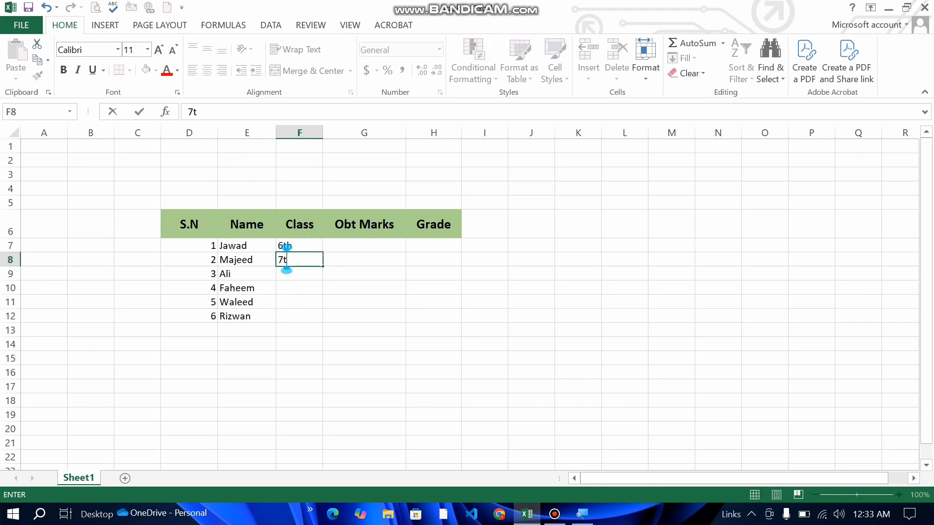
{"action": "left_click", "coordinate": [303, 273]}
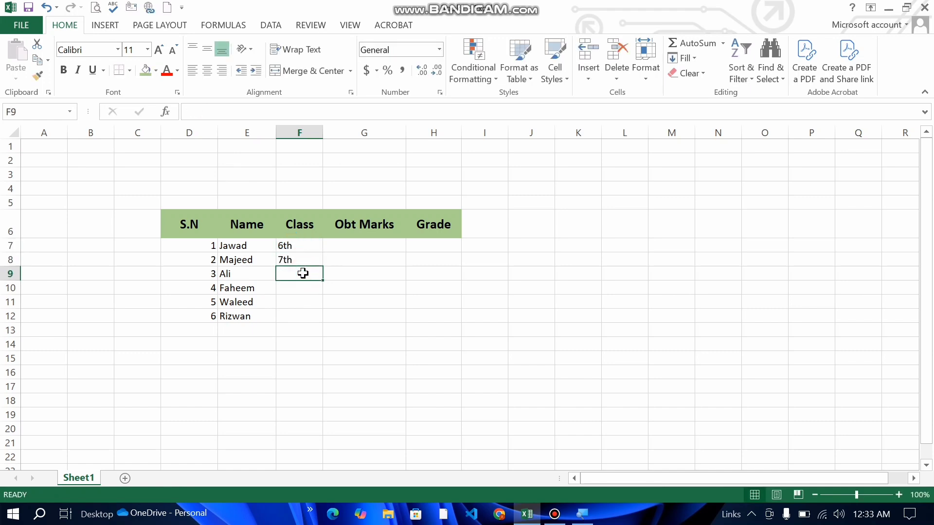
{"action": "type", "text": "4th"}
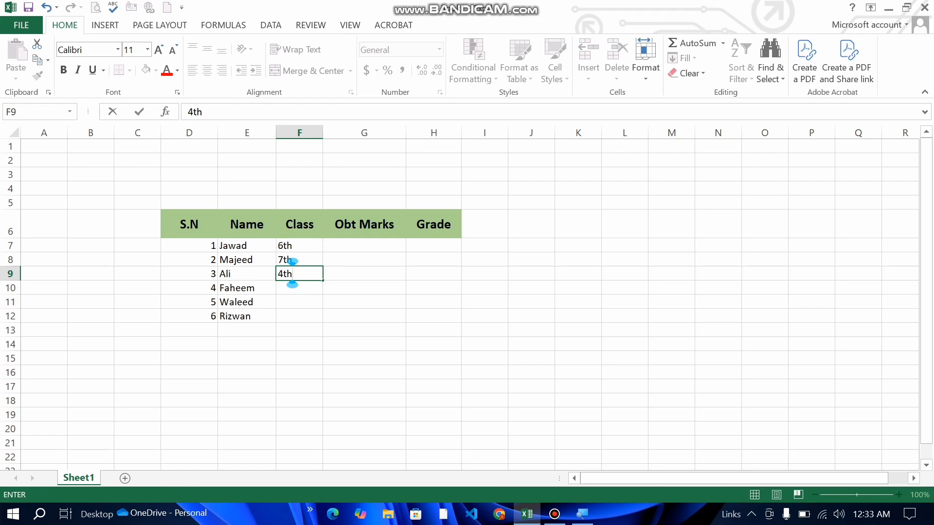
Step: Enter the classes 9th, 11th and 12th in cells F10, F11 and F12
{"action": "left_click", "coordinate": [303, 288]}
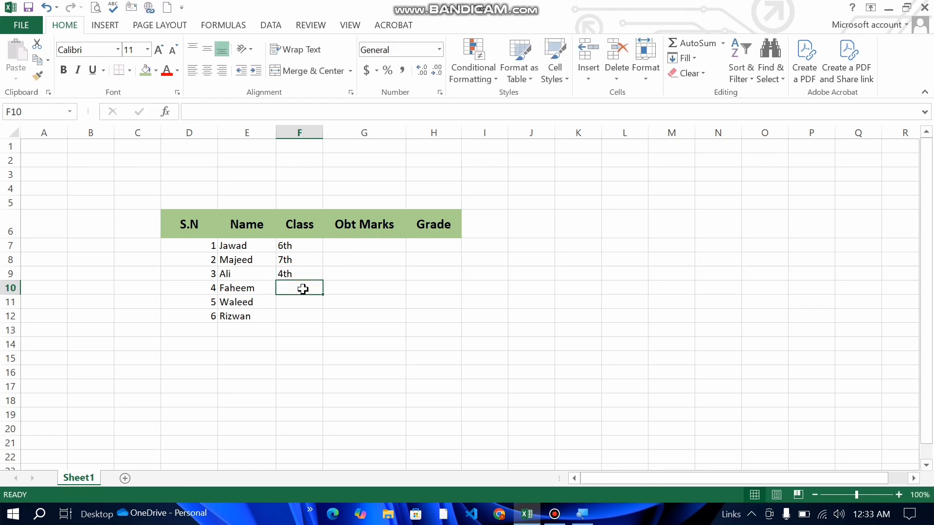
{"action": "type", "text": "9th"}
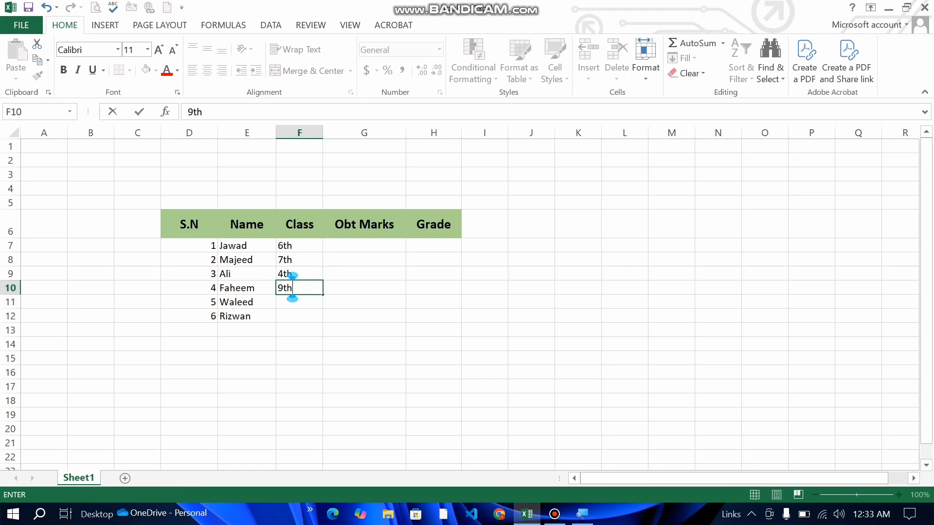
{"action": "left_click", "coordinate": [302, 302]}
{"action": "type", "text": "11th"}
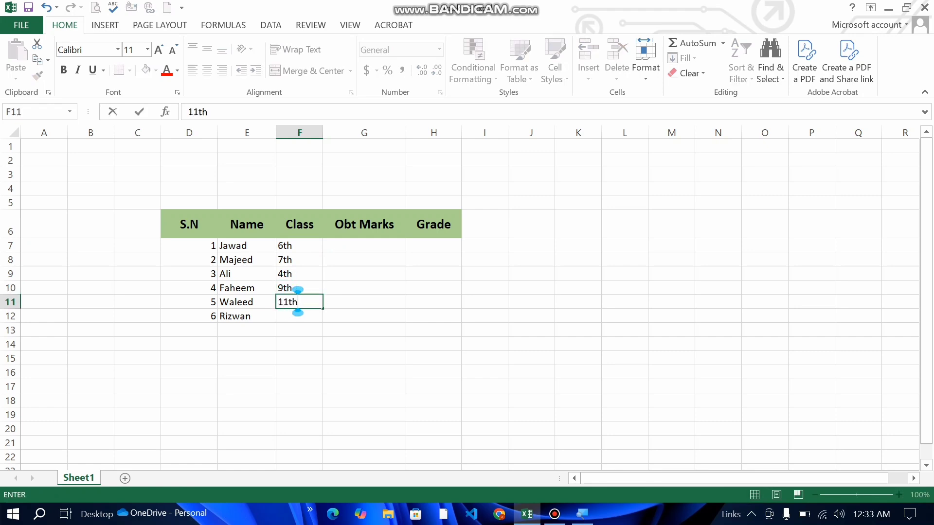
{"action": "left_click", "coordinate": [299, 315]}
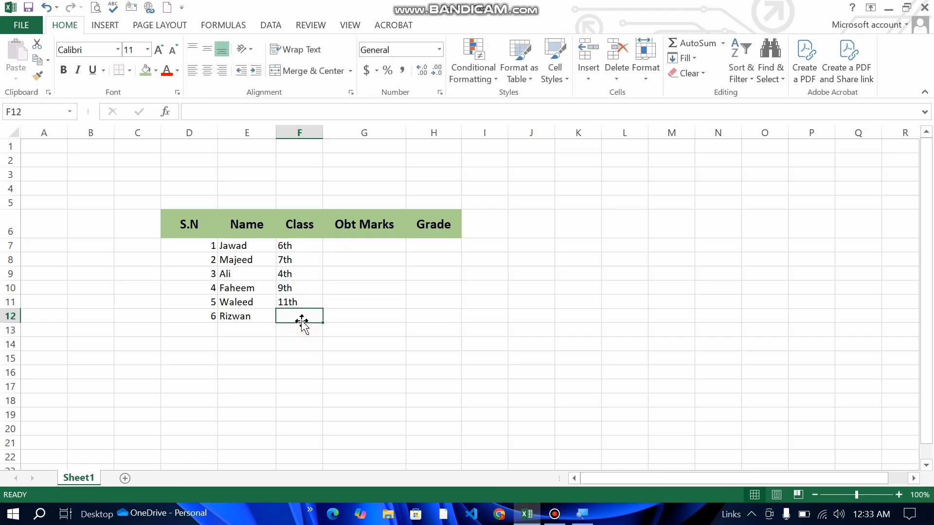
{"action": "type", "text": "12th"}
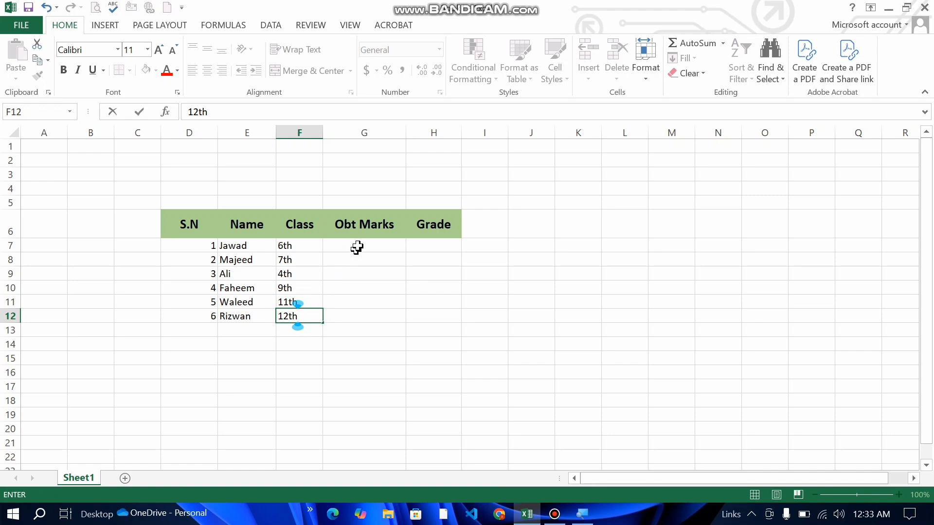
Step: Enter the obtained marks 345, 456 and 876 in cells G7, G8 and G9
{"action": "left_click", "coordinate": [358, 246]}
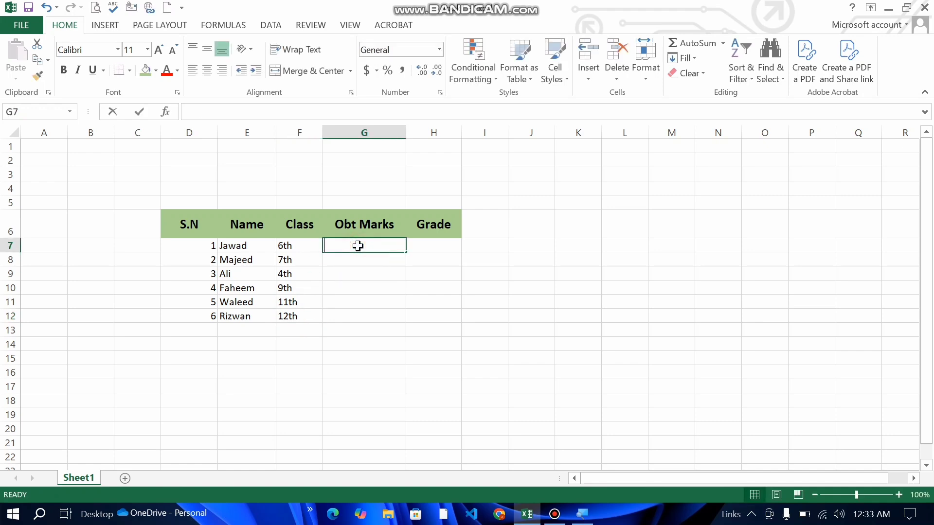
{"action": "type", "text": "345"}
{"action": "left_click", "coordinate": [360, 258]}
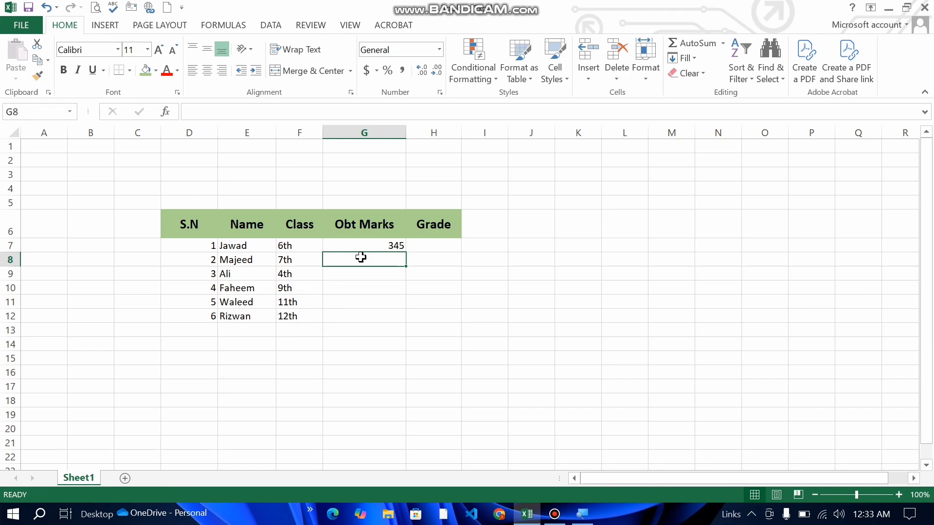
{"action": "type", "text": "345"}
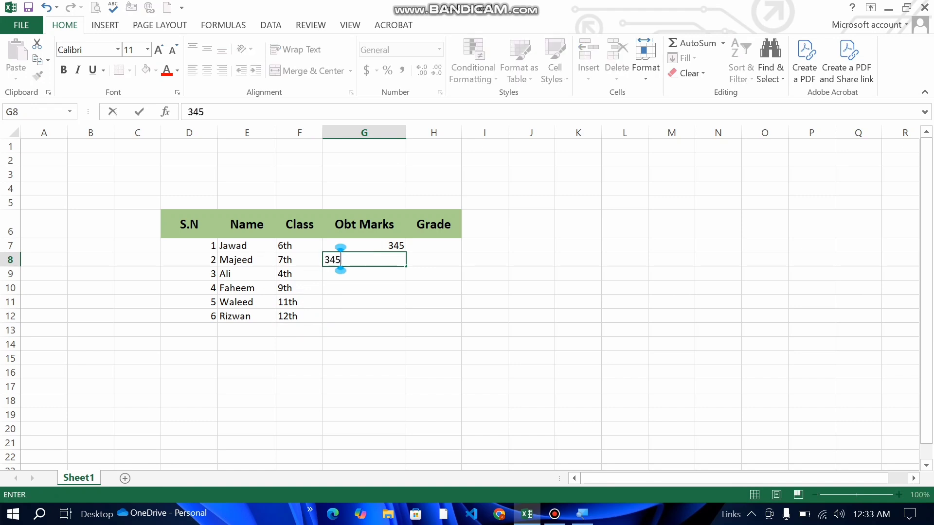
{"action": "key", "text": "BackSpace"}
{"action": "key", "text": "BackSpace"}
{"action": "key", "text": "BackSpace"}
{"action": "type", "text": "456"}
{"action": "left_click", "coordinate": [386, 274]}
{"action": "type", "text": "876"}
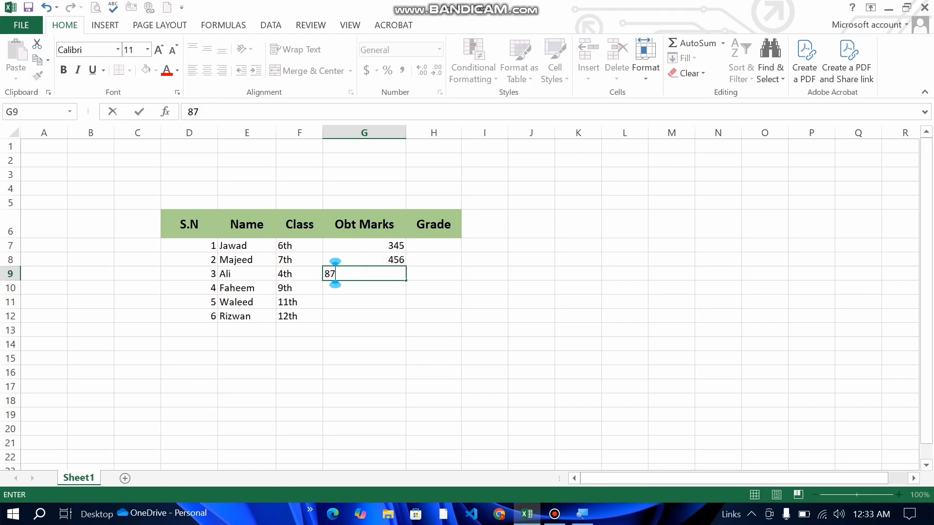
Step: Enter the obtained marks 564, 980 and 324 in cells G10, G11 and G12
{"action": "left_click", "coordinate": [385, 291]}
{"action": "type", "text": "56"}
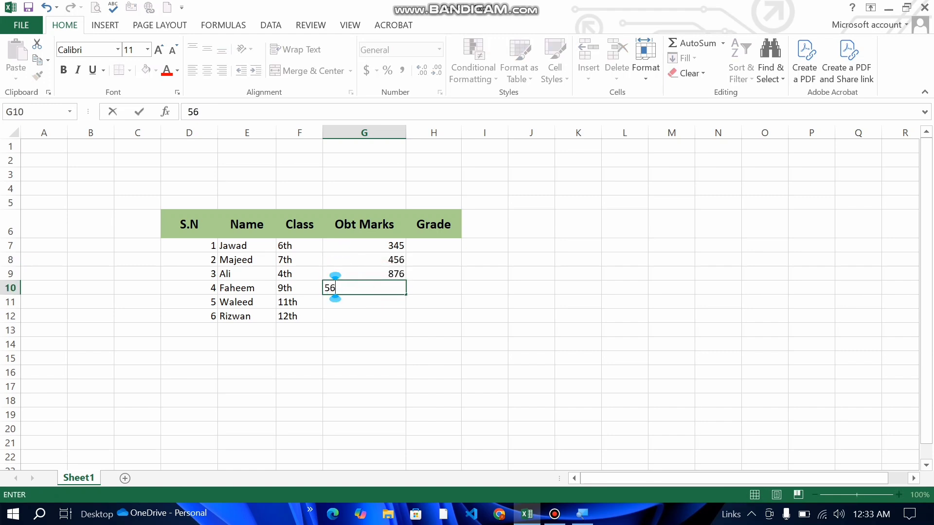
{"action": "type", "text": "4"}
{"action": "left_click", "coordinate": [391, 302]}
{"action": "type", "text": "980"}
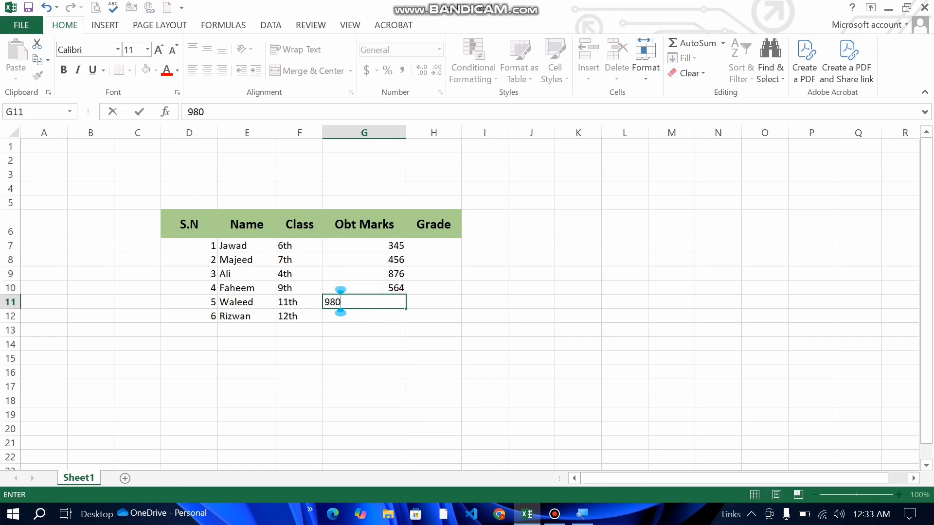
{"action": "left_click", "coordinate": [390, 318]}
{"action": "type", "text": "324"}
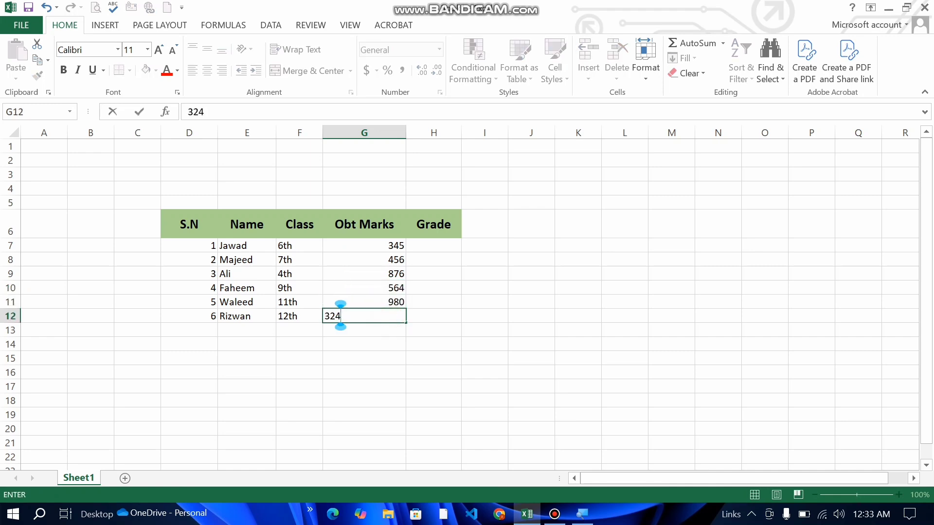
{"action": "left_click", "coordinate": [428, 318]}
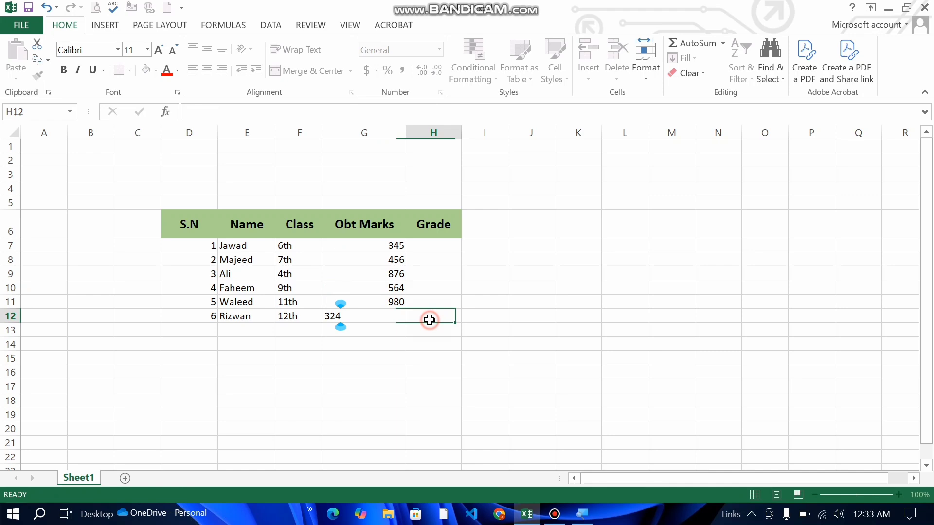
Step: Enter the grades A, A and A1 in cells H7, H8 and H9
{"action": "left_click", "coordinate": [435, 251]}
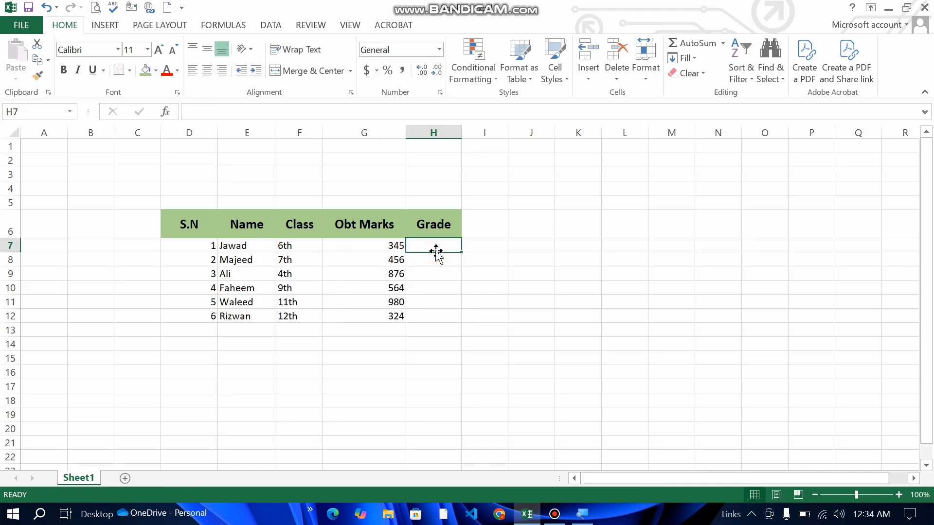
{"action": "type", "text": "A"}
{"action": "key", "text": "Return"}
{"action": "type", "text": "A"}
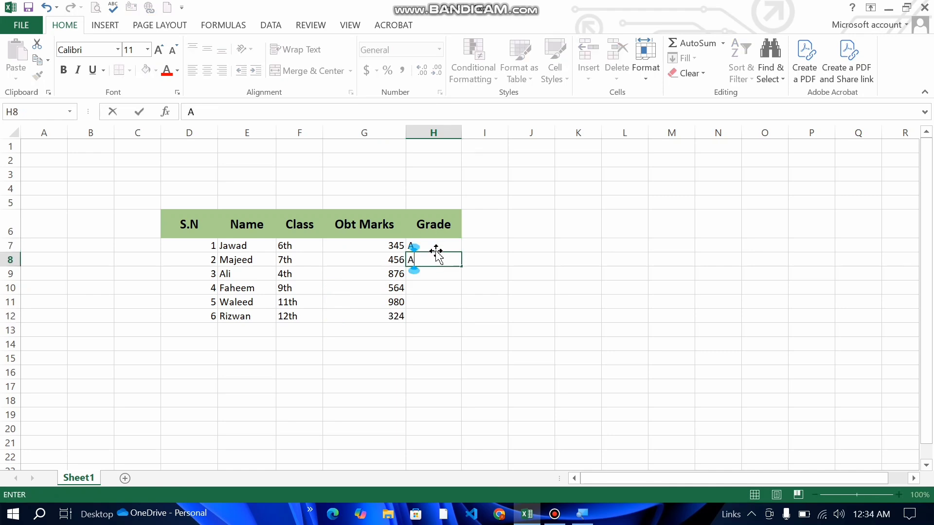
{"action": "key", "text": "Return"}
{"action": "type", "text": "A1"}
{"action": "key", "text": "Return"}
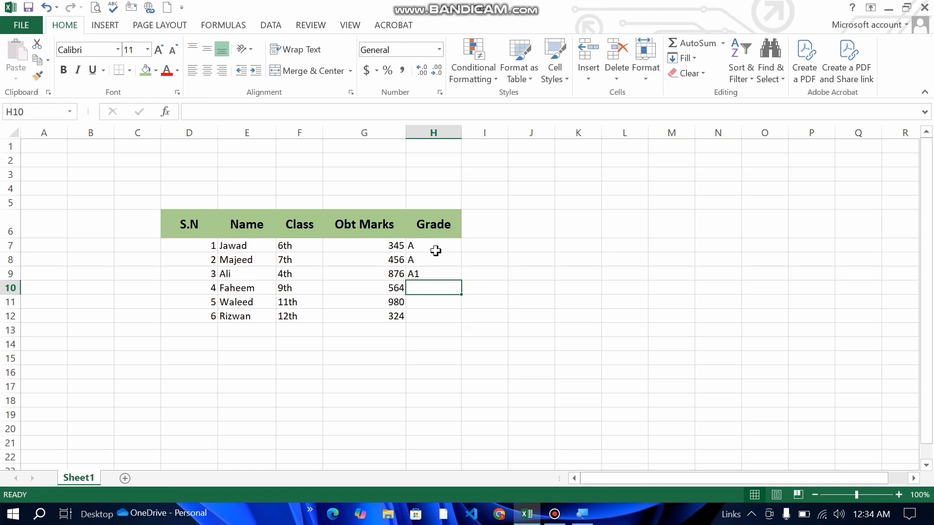
Step: Enter the grades B, C and D in cells H10, H11 and H12
{"action": "type", "text": "B"}
{"action": "key", "text": "Return"}
{"action": "type", "text": "C"}
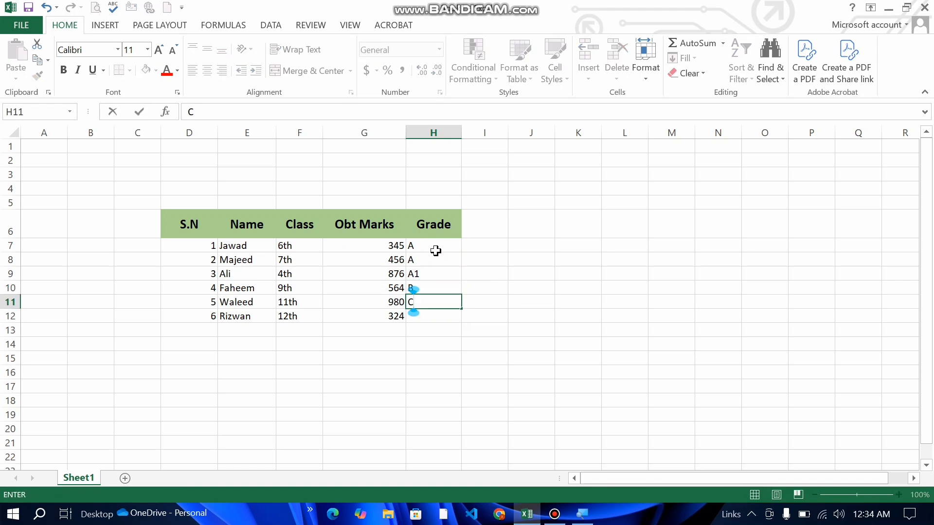
{"action": "key", "text": "Return"}
{"action": "type", "text": "D"}
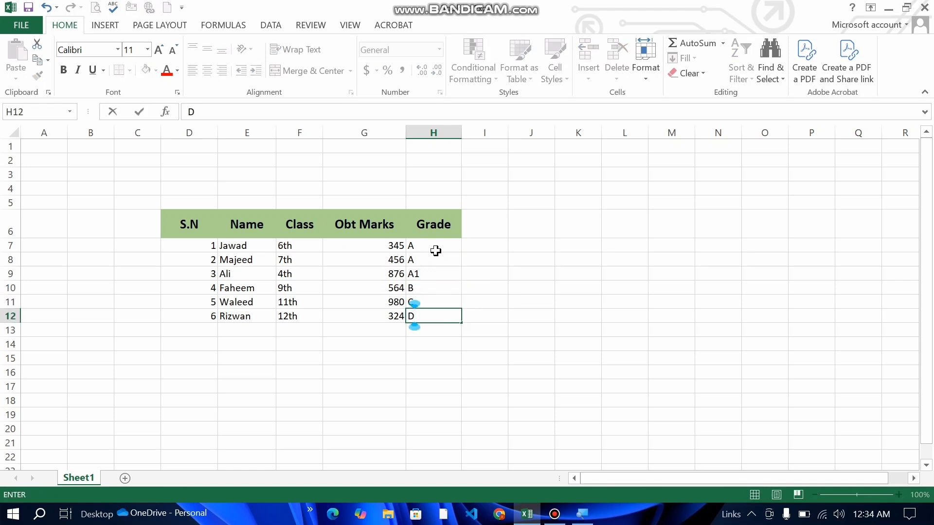
{"action": "left_click", "coordinate": [484, 259]}
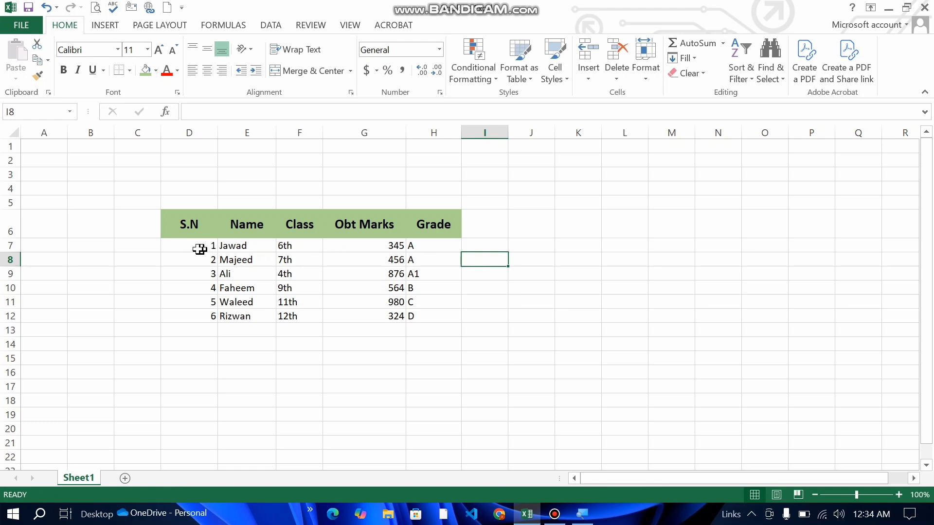
Step: Centre the contents of the student data range D7:H12 horizontally
{"action": "left_click_drag", "start_coordinate": [196, 244], "coordinate": [434, 318]}
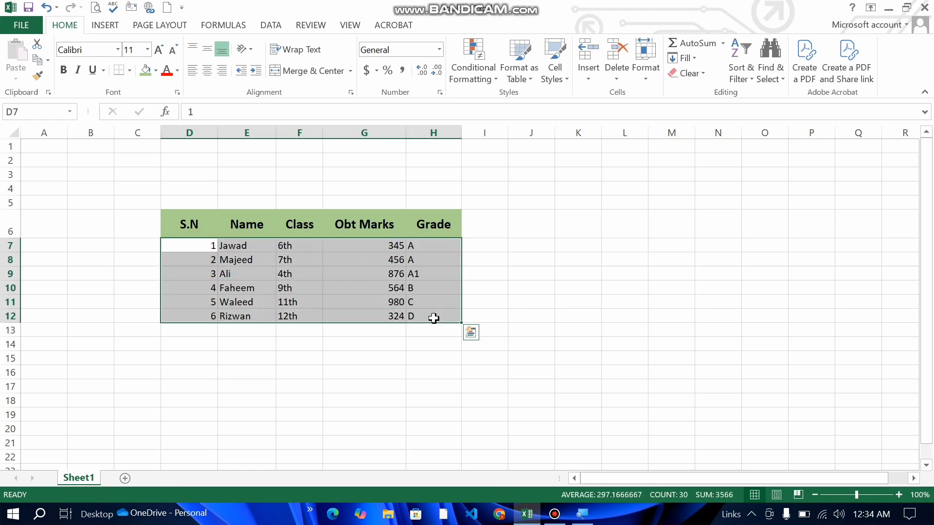
{"action": "left_click", "coordinate": [308, 303]}
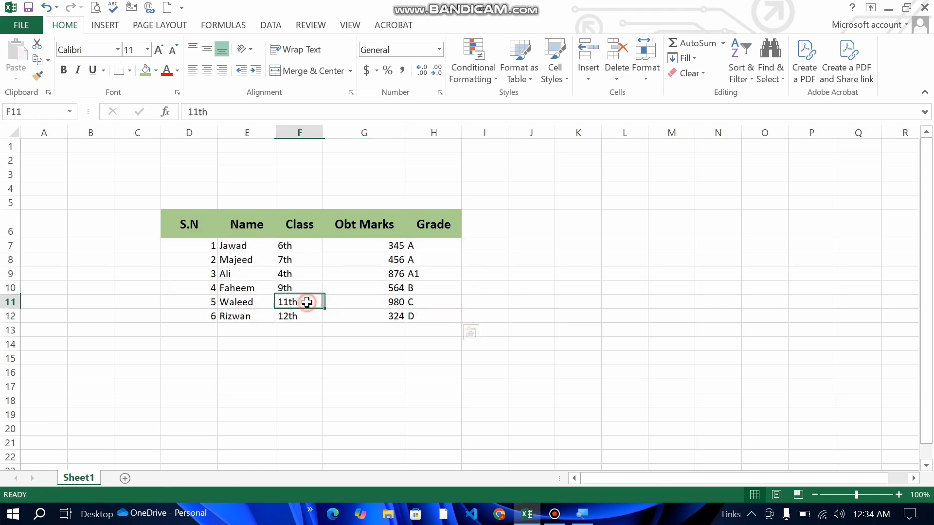
{"action": "left_click", "coordinate": [203, 250]}
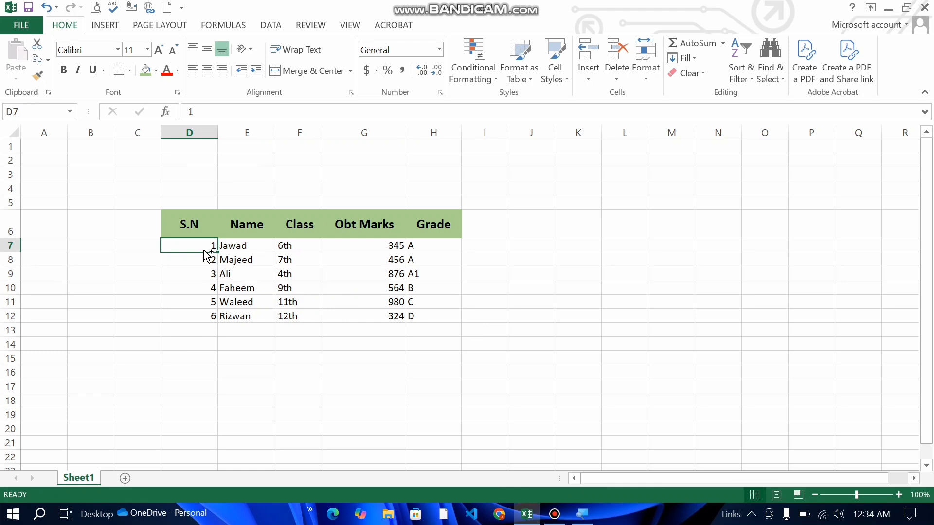
{"action": "key", "text": "shift+Right"}
{"action": "key", "text": "shift+Right"}
{"action": "key", "text": "shift+Right"}
{"action": "key", "text": "shift+Right"}
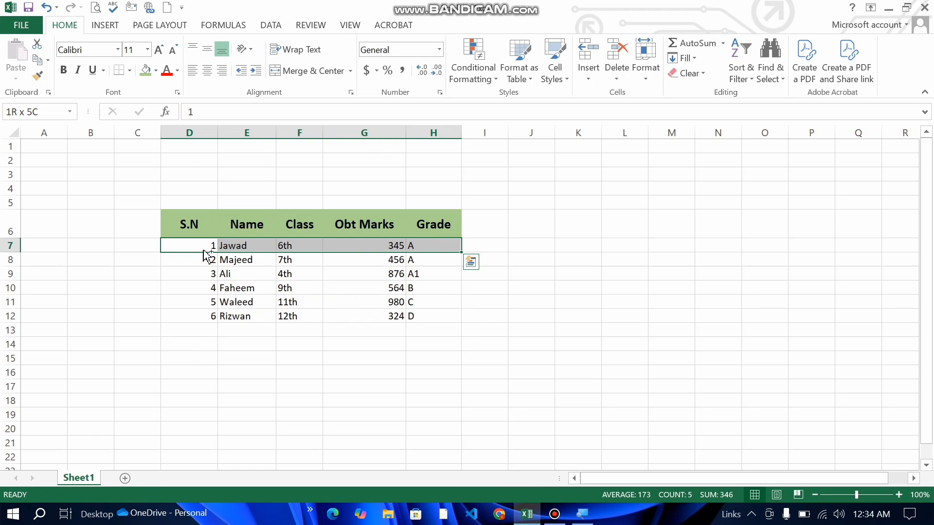
{"action": "key", "text": "ctrl+shift+Down"}
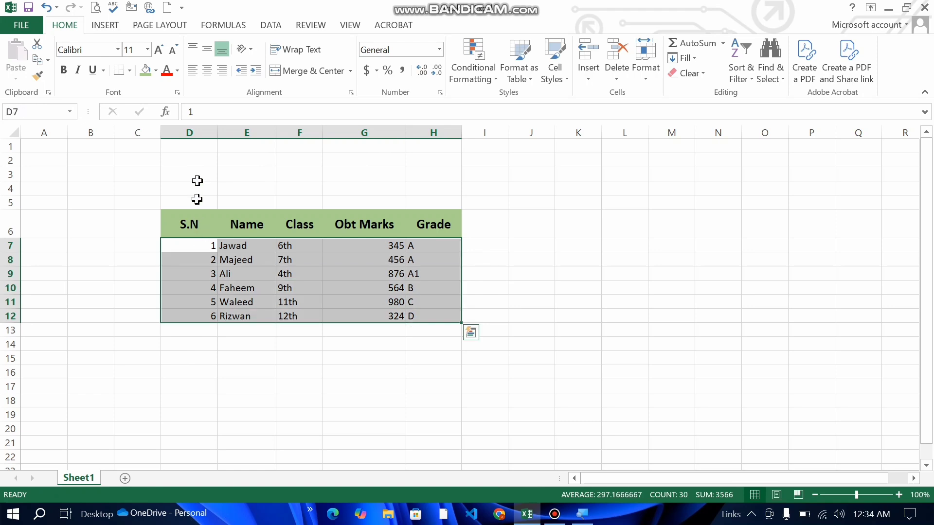
{"action": "left_click", "coordinate": [207, 71]}
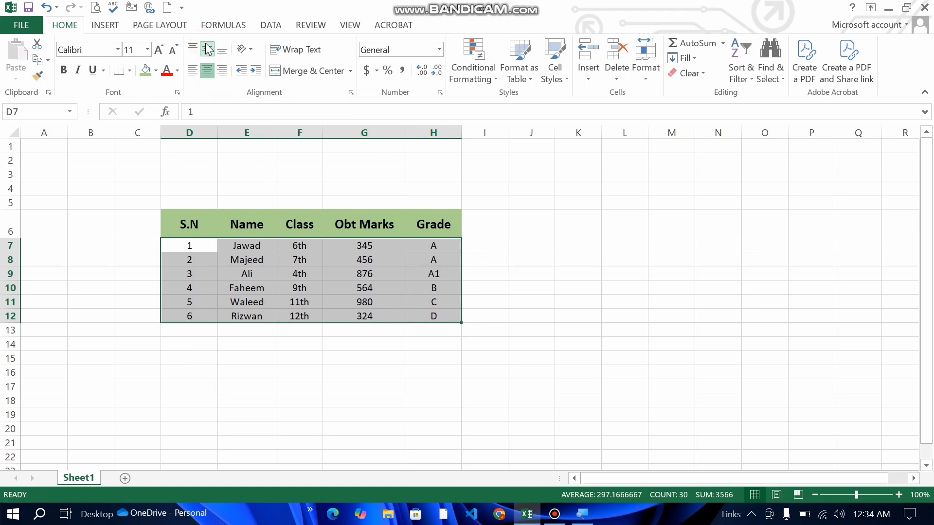
{"action": "left_click", "coordinate": [506, 317]}
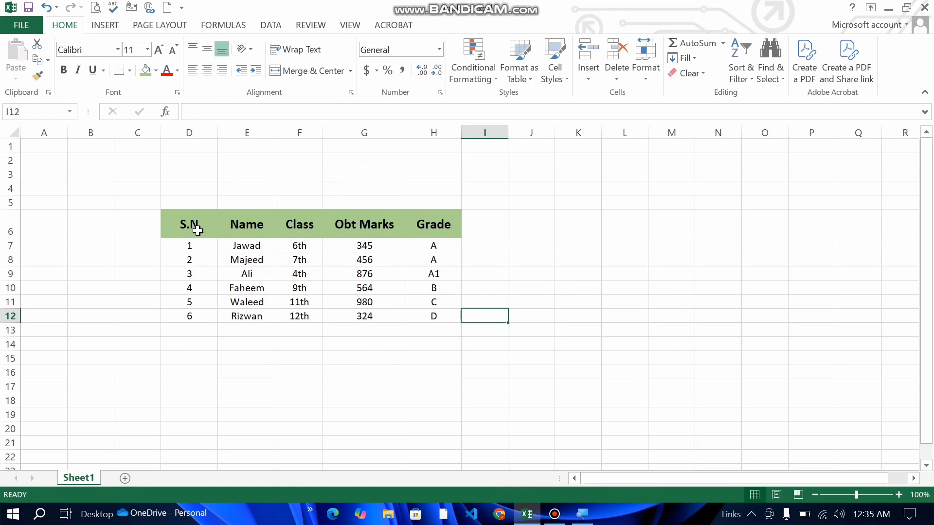
Step: Apply All Borders to the whole table, header row included, in range D6:H12
{"action": "left_click_drag", "start_coordinate": [195, 229], "coordinate": [430, 317]}
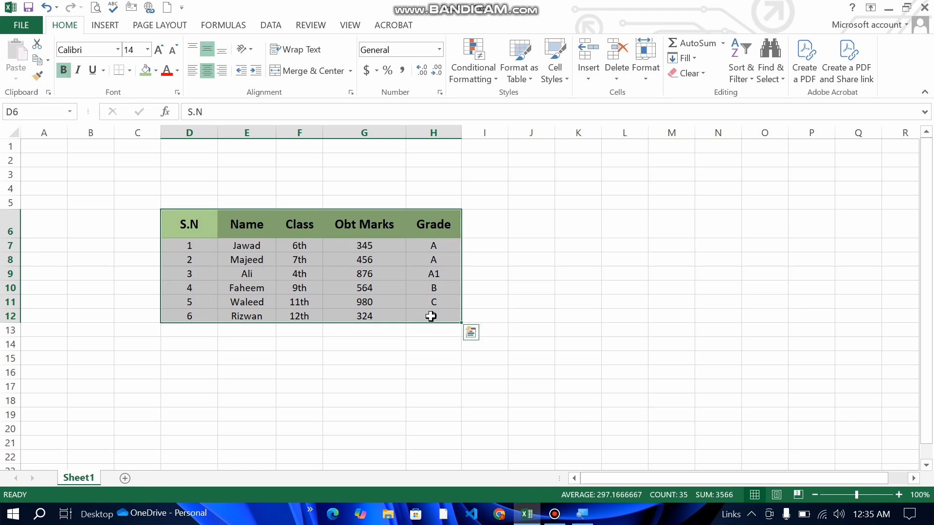
{"action": "left_click", "coordinate": [130, 71]}
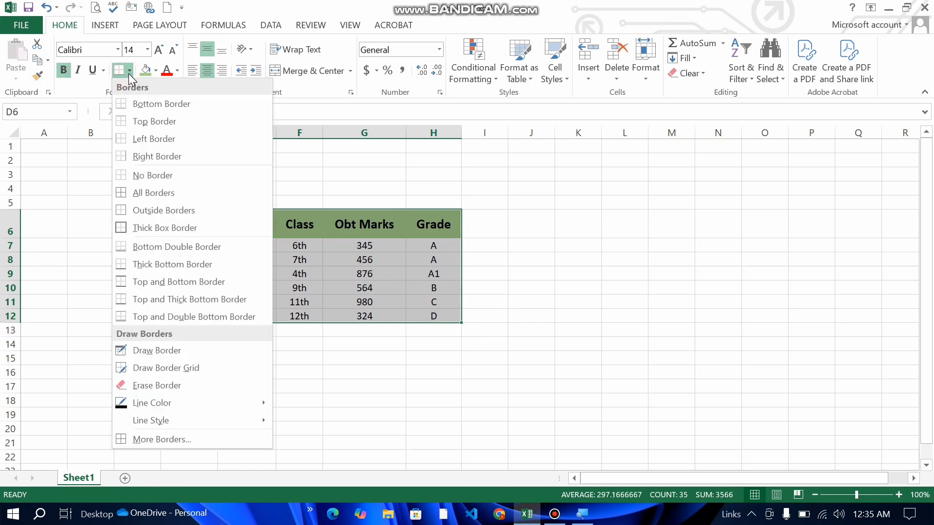
{"action": "left_click", "coordinate": [154, 193]}
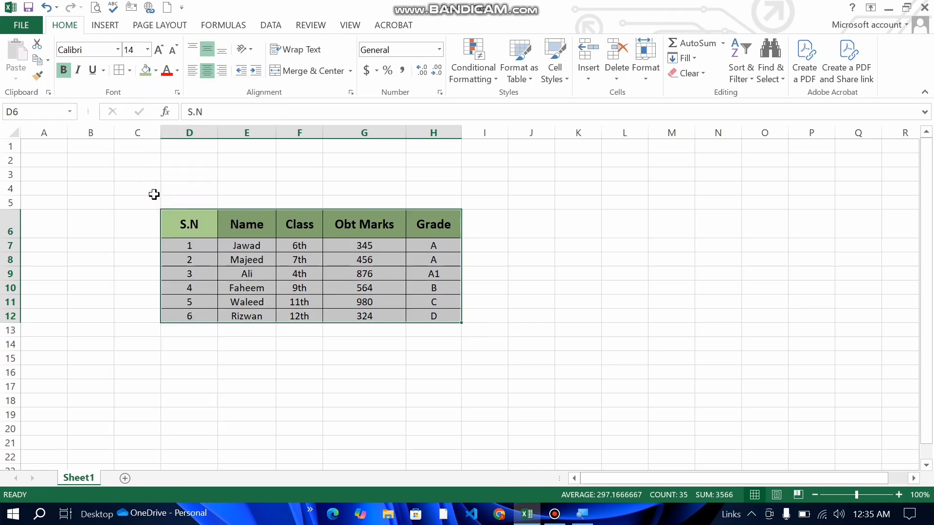
{"action": "left_click", "coordinate": [557, 330]}
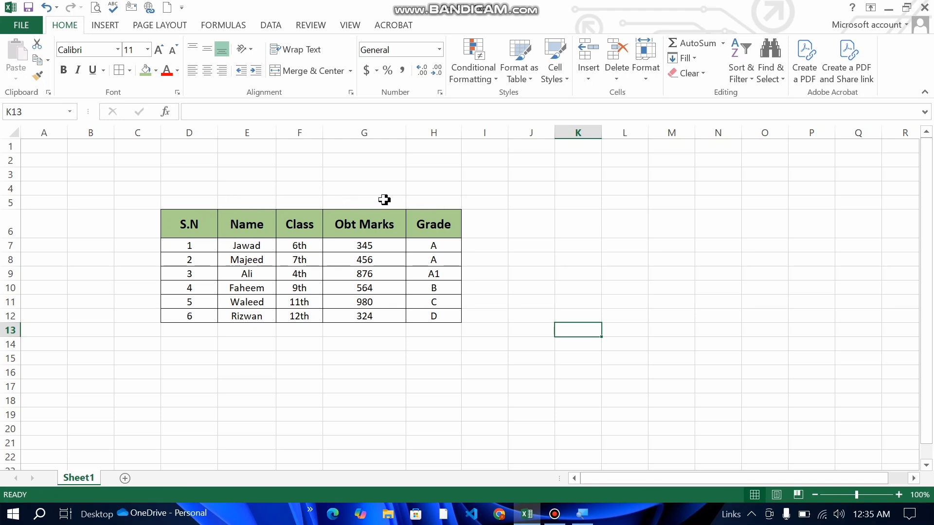
{"action": "left_click", "coordinate": [209, 189]}
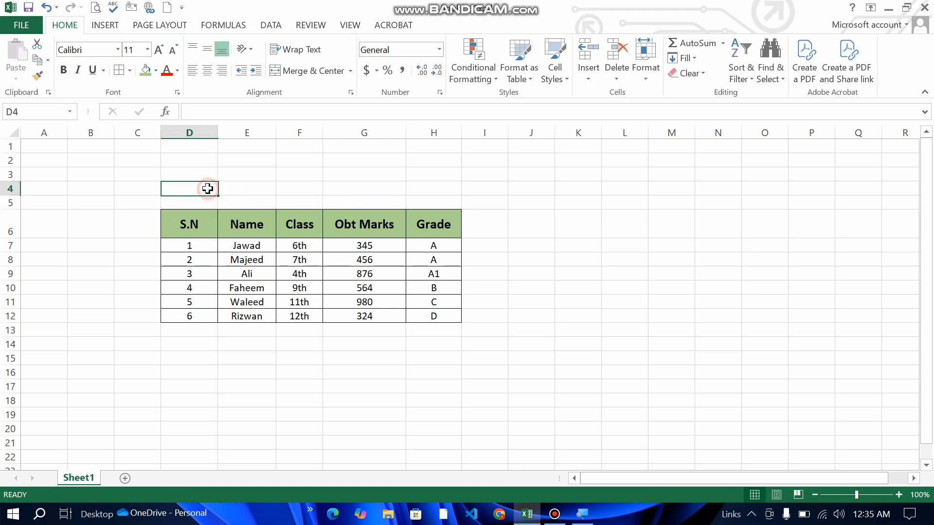
{"action": "type", "text": "DDFGDFGD"}
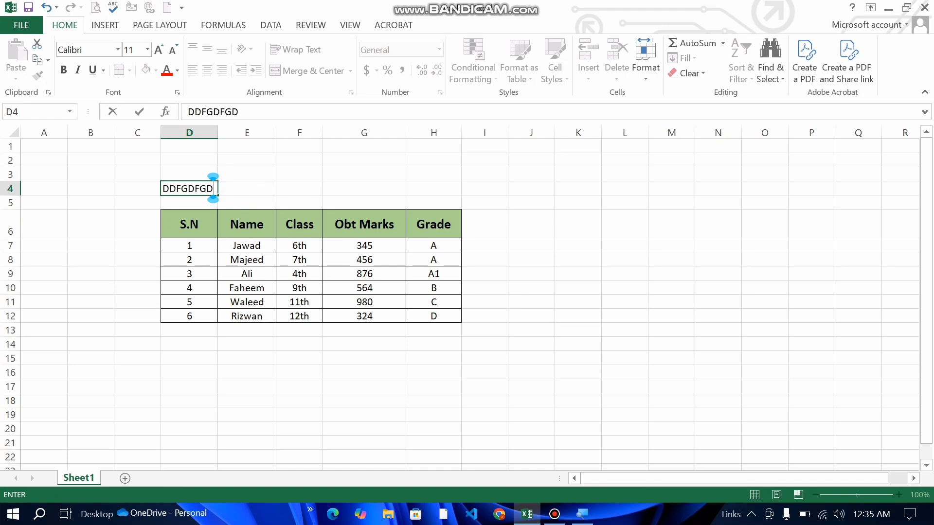
{"action": "key", "text": "BackSpace"}
{"action": "key", "text": "BackSpace"}
{"action": "key", "text": "BackSpace"}
{"action": "key", "text": "BackSpace"}
{"action": "key", "text": "BackSpace"}
{"action": "key", "text": "BackSpace"}
{"action": "key", "text": "BackSpace"}
{"action": "key", "text": "BackSpace"}
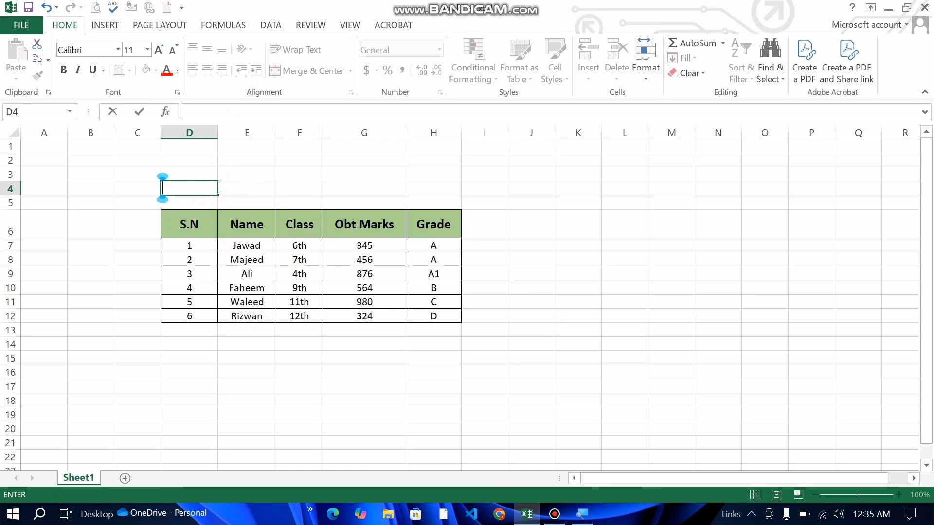
{"action": "left_click", "coordinate": [523, 299]}
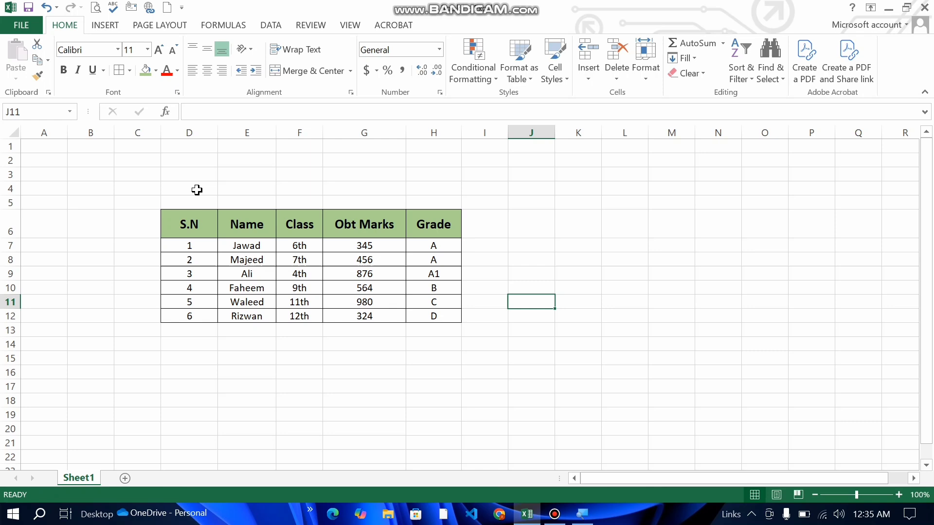
Step: Merge and centre the range D4:H5 above the table header and enter the title "Student Result Marksheet" in it
{"action": "left_click_drag", "start_coordinate": [196, 190], "coordinate": [428, 198]}
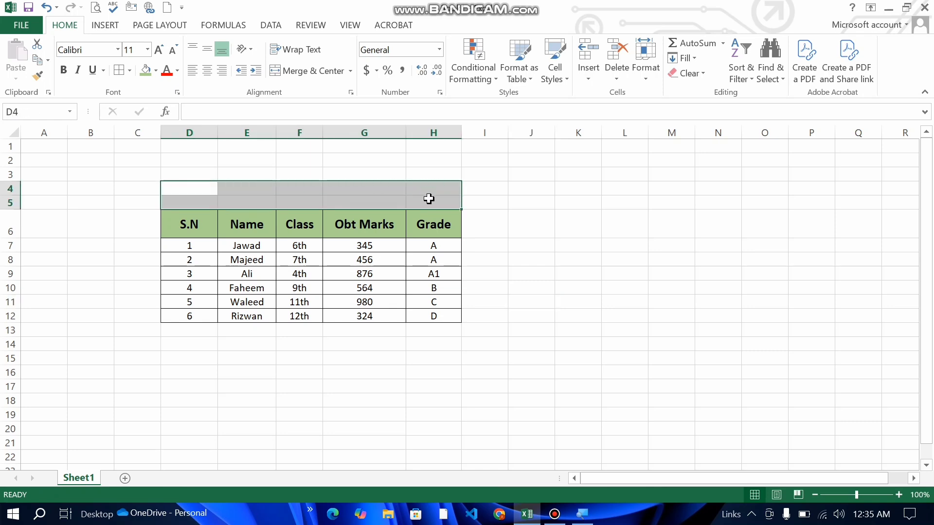
{"action": "left_click", "coordinate": [311, 73]}
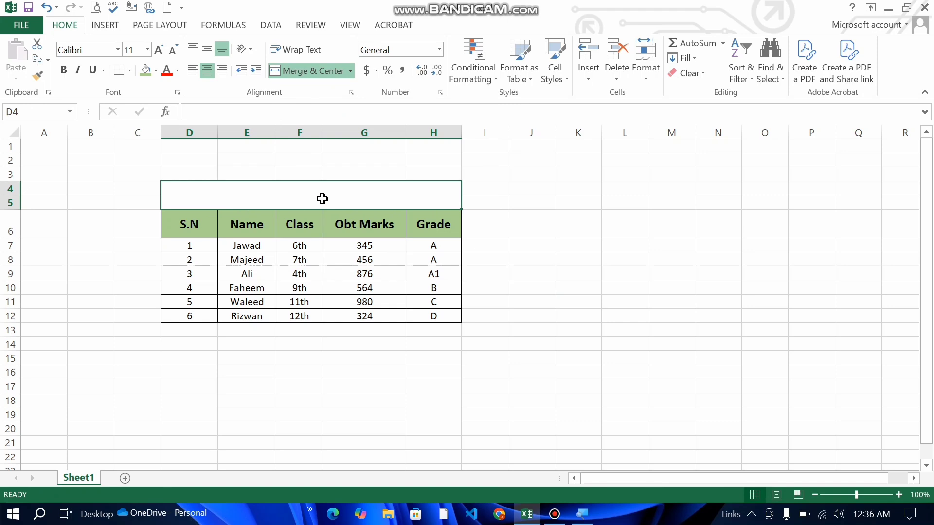
{"action": "left_click", "coordinate": [323, 198]}
{"action": "type", "text": "St"}
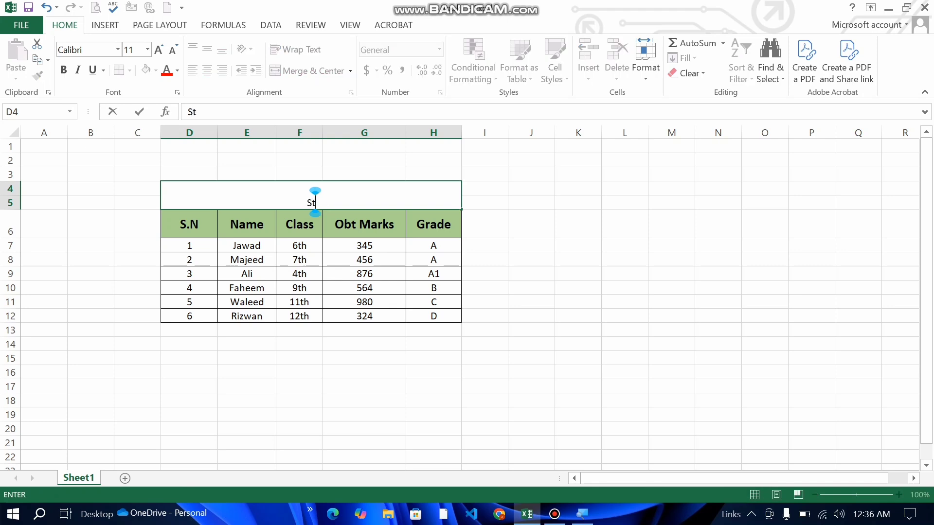
{"action": "type", "text": "udent R"}
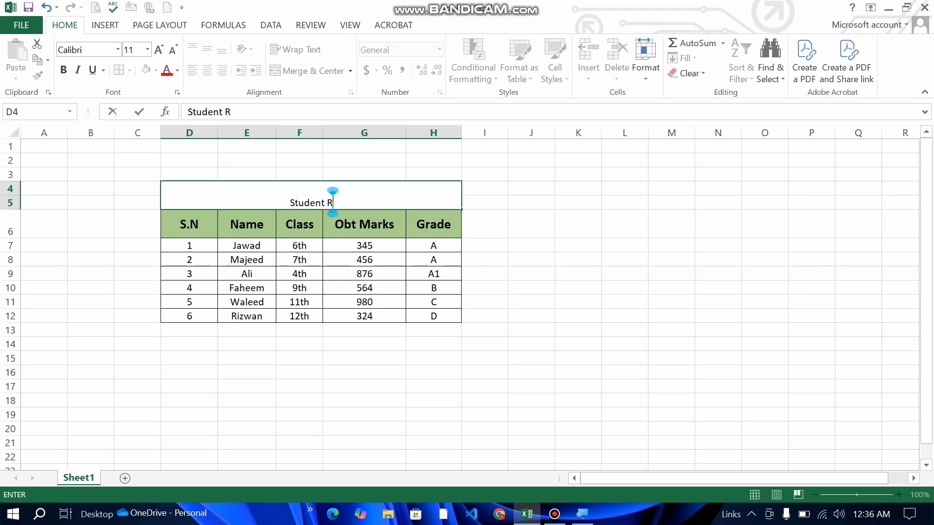
{"action": "type", "text": "esult Mar"}
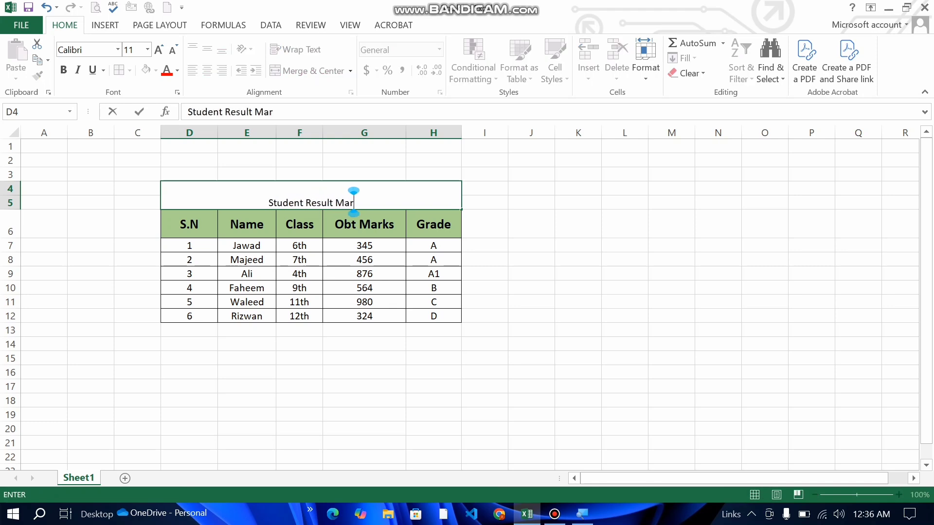
{"action": "type", "text": "ksheet"}
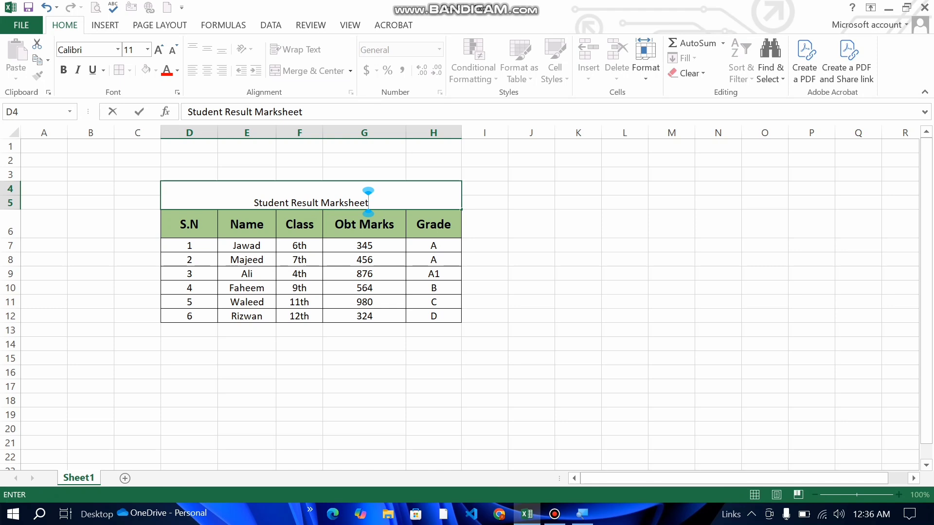
{"action": "left_click", "coordinate": [532, 252]}
Step: Middle-align the Student Result Marksheet title vertically, enlarge its font to size 16 and make it bold
{"action": "left_click", "coordinate": [409, 196]}
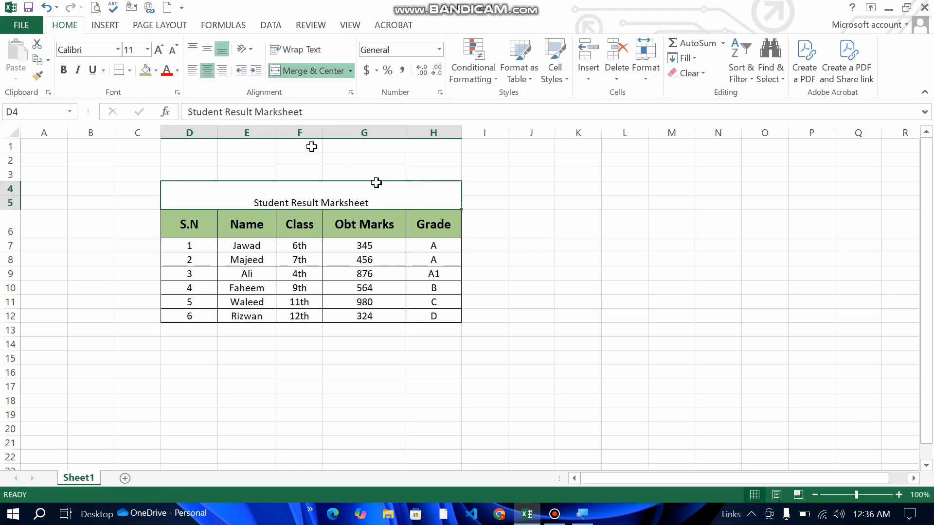
{"action": "left_click", "coordinate": [208, 50]}
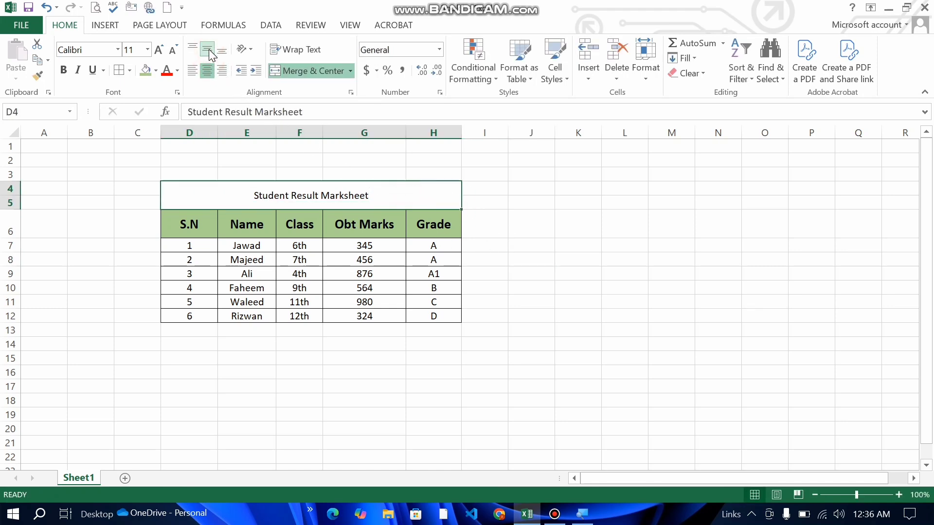
{"action": "left_click", "coordinate": [159, 51]}
{"action": "left_click", "coordinate": [159, 52]}
{"action": "left_click", "coordinate": [159, 51]}
{"action": "left_click", "coordinate": [62, 70]}
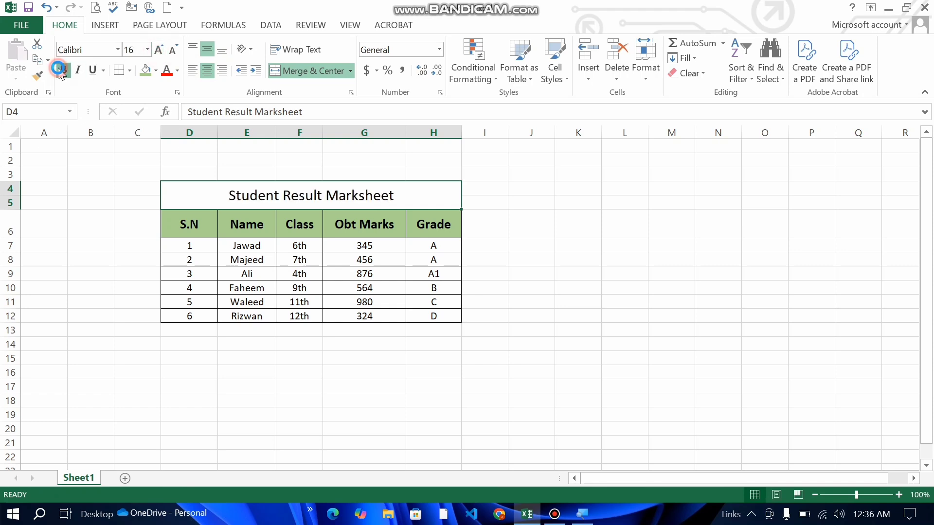
Step: Fill the merged title cell with a light blue theme colour
{"action": "left_click", "coordinate": [156, 71]}
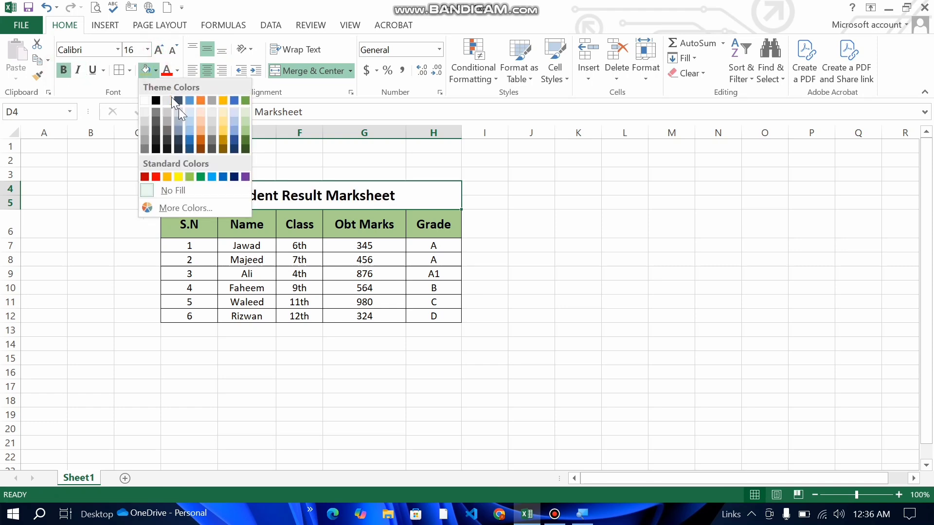
{"action": "left_click", "coordinate": [188, 120]}
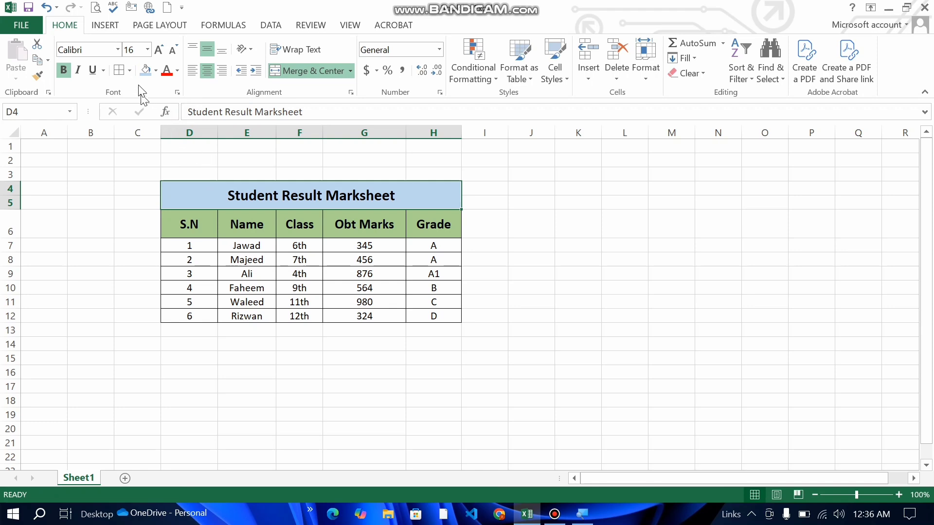
{"action": "left_click", "coordinate": [545, 289]}
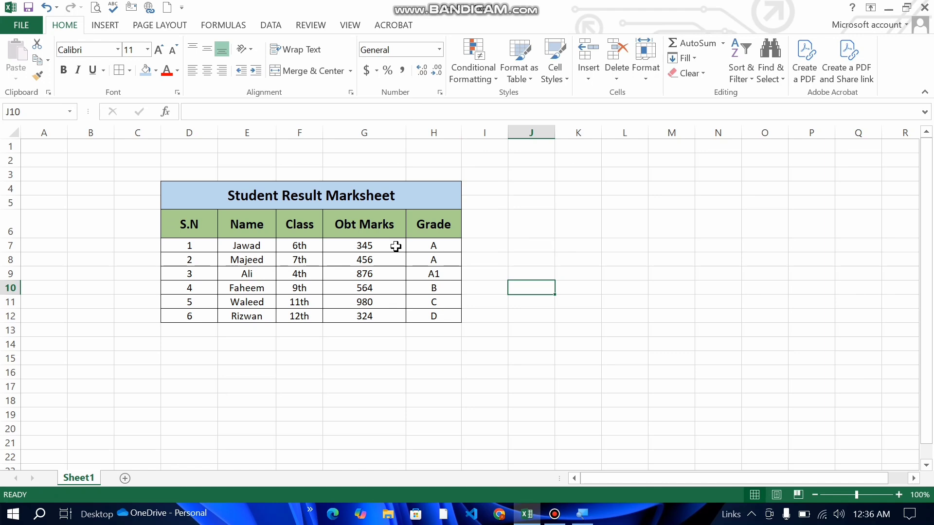
Step: Apply the Number format to the first student's marks in cell G7 and switch that cell to Currency
{"action": "left_click", "coordinate": [368, 245]}
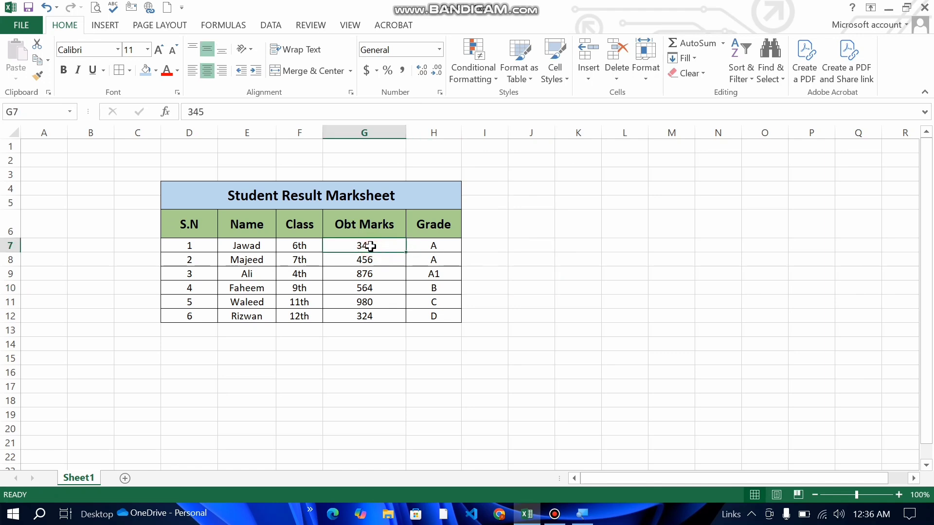
{"action": "left_click", "coordinate": [439, 50]}
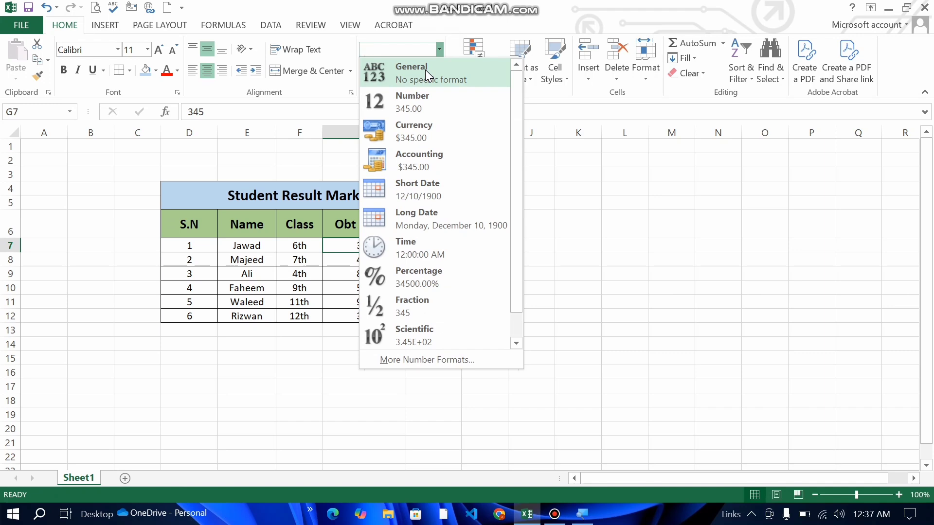
{"action": "left_click", "coordinate": [415, 101]}
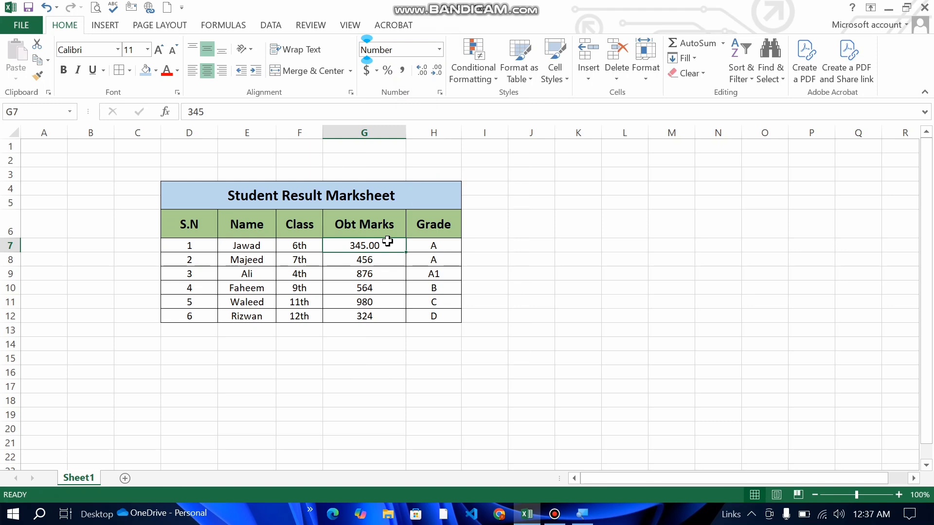
{"action": "left_click", "coordinate": [440, 50]}
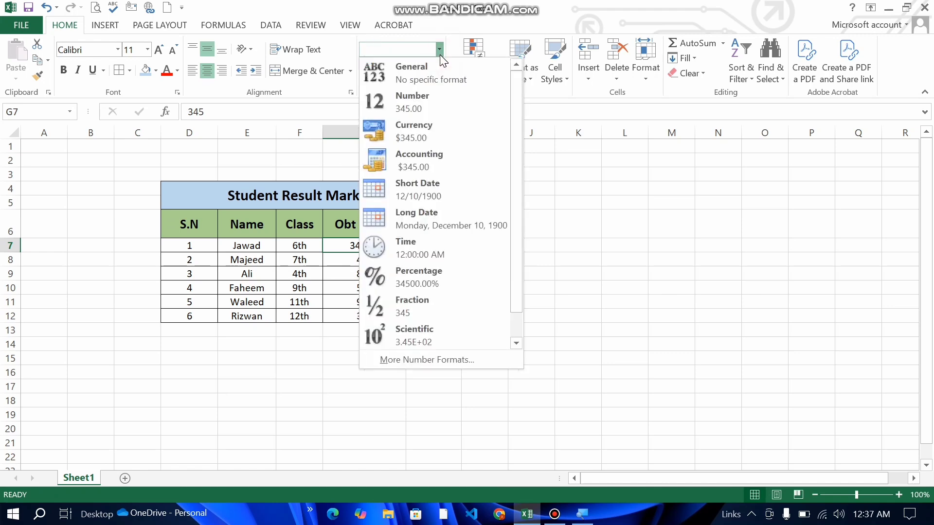
{"action": "left_click", "coordinate": [434, 121]}
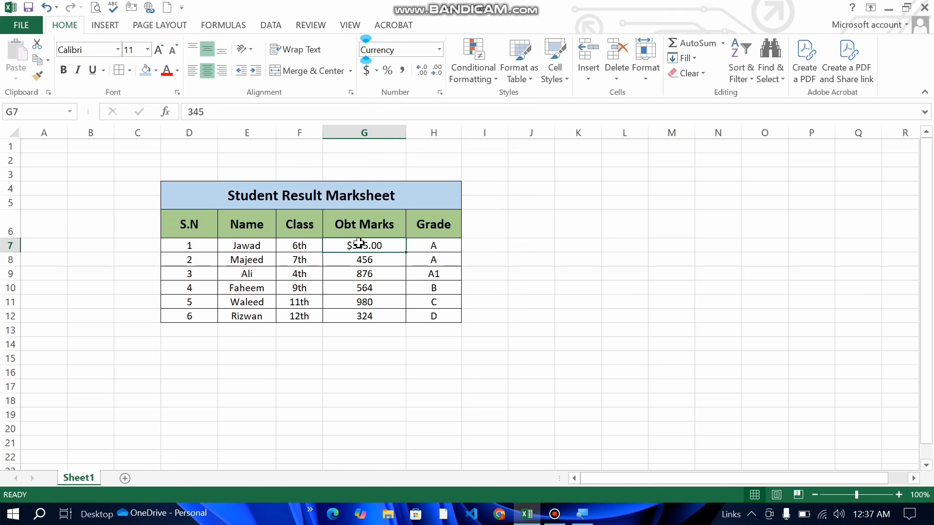
Step: Set the currency symbol of cell G7 to PKR in the detailed number format settings
{"action": "left_click", "coordinate": [439, 49]}
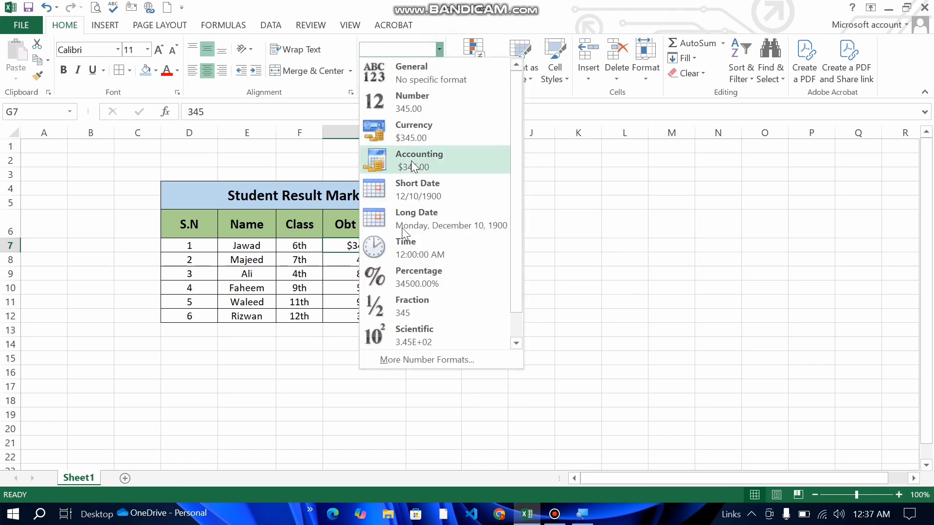
{"action": "left_click", "coordinate": [399, 360]}
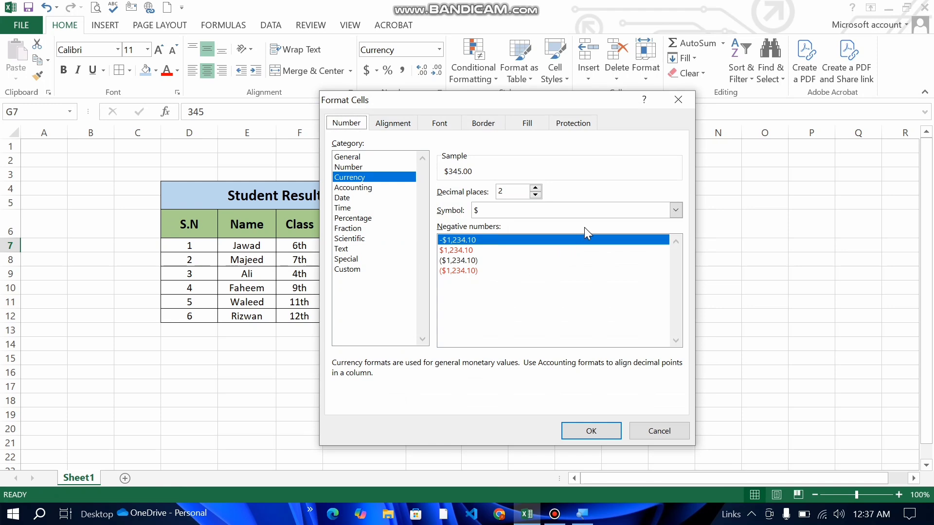
{"action": "left_click", "coordinate": [676, 211]}
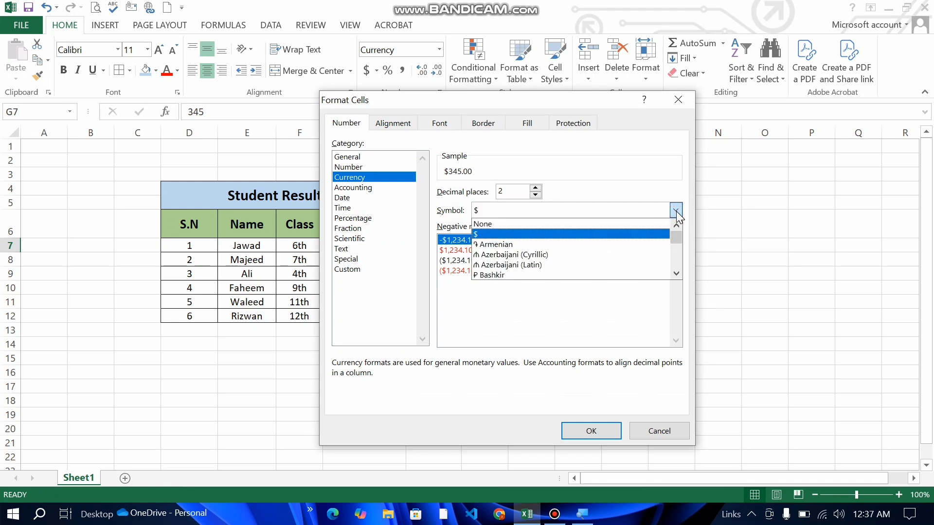
{"action": "type", "text": "pkr"}
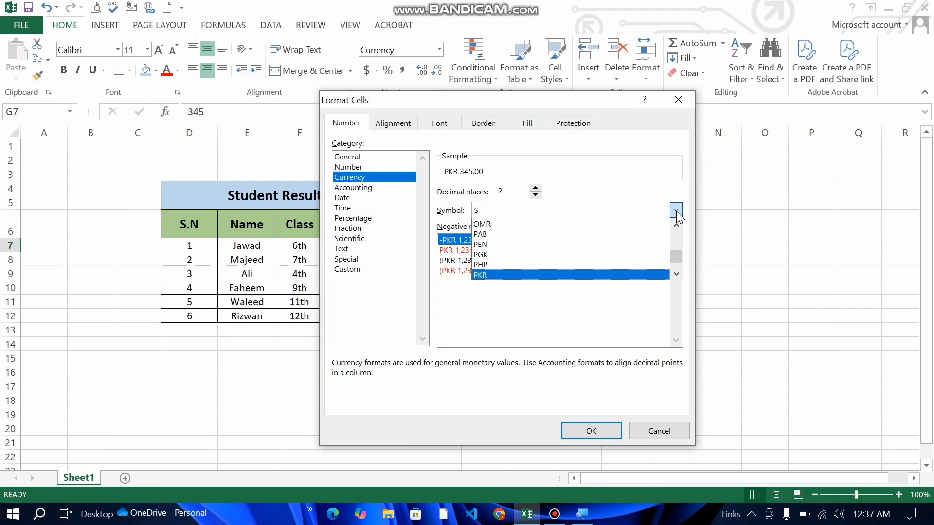
{"action": "left_click", "coordinate": [676, 211]}
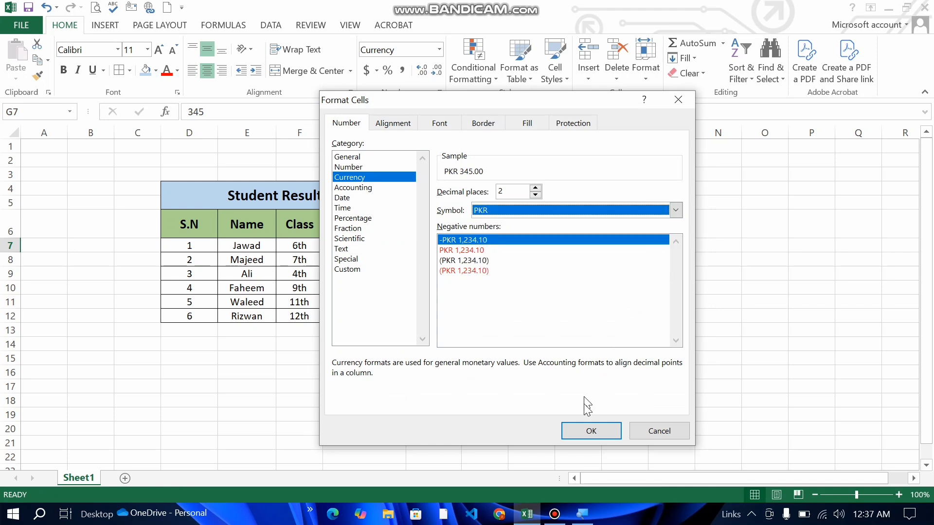
{"action": "left_click", "coordinate": [591, 431]}
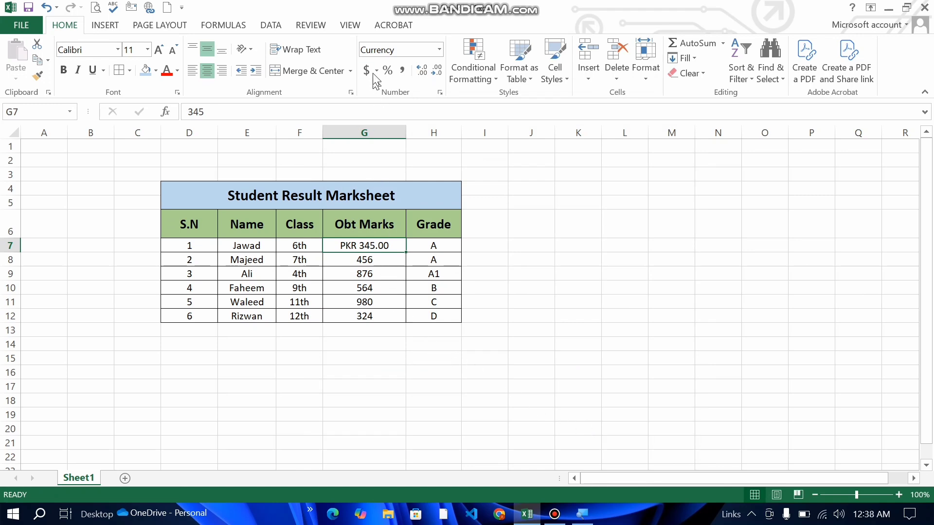
Step: Apply the Accounting number format with the $ English (United States) symbol to the marks in cell G8
{"action": "left_click", "coordinate": [364, 260]}
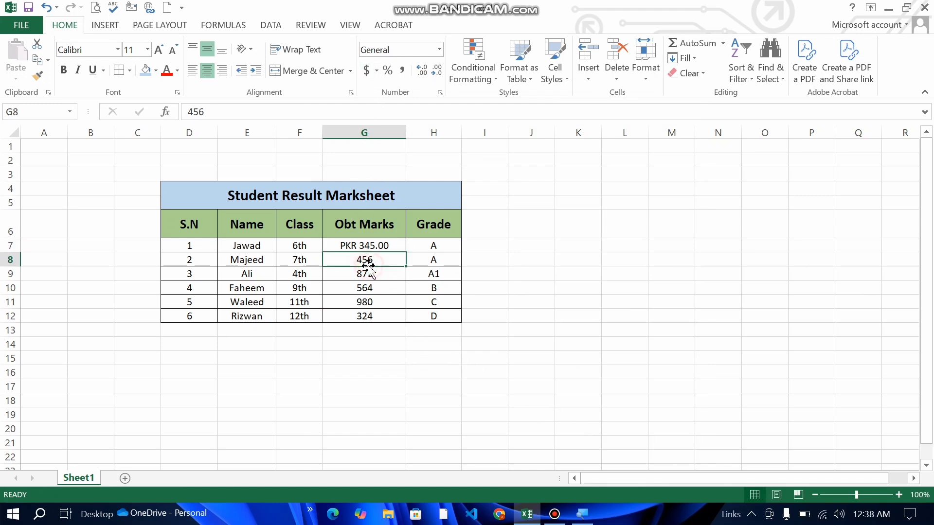
{"action": "left_click", "coordinate": [368, 70]}
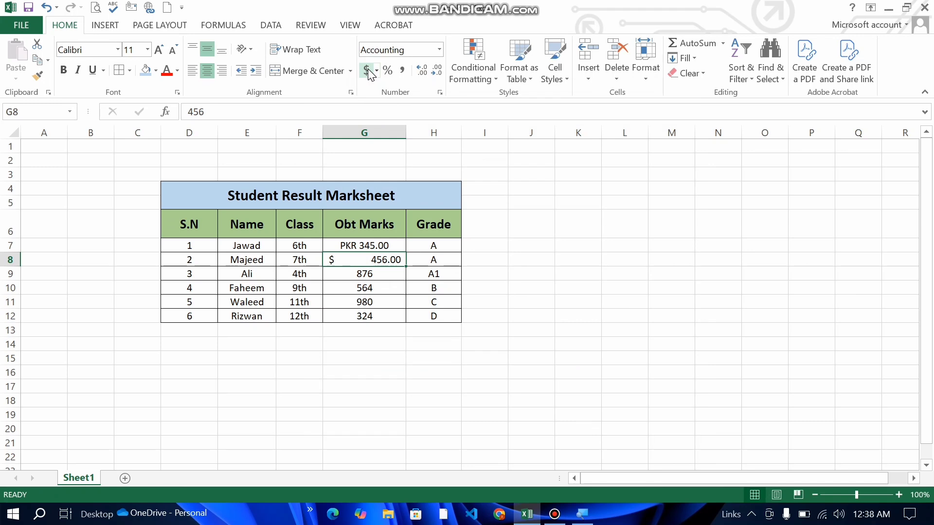
{"action": "left_click", "coordinate": [377, 71]}
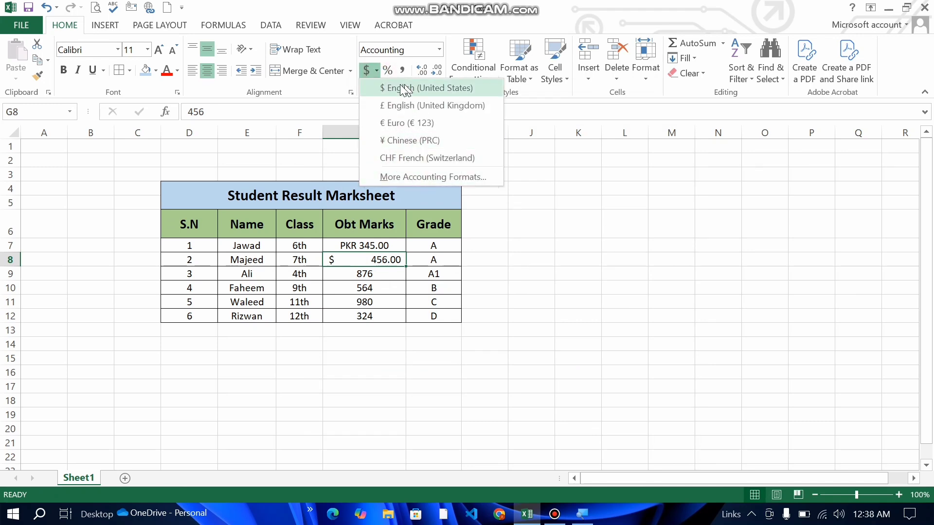
{"action": "left_click", "coordinate": [396, 88]}
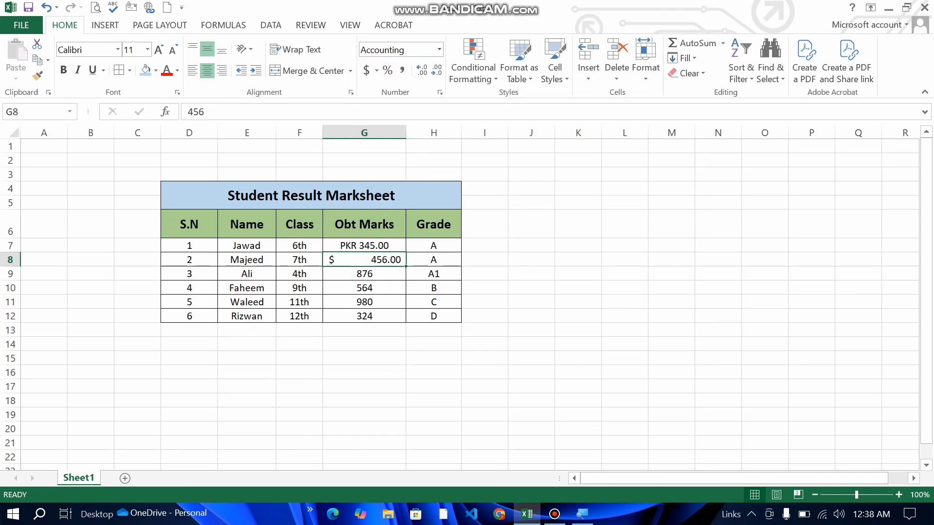
{"action": "left_click", "coordinate": [374, 276]}
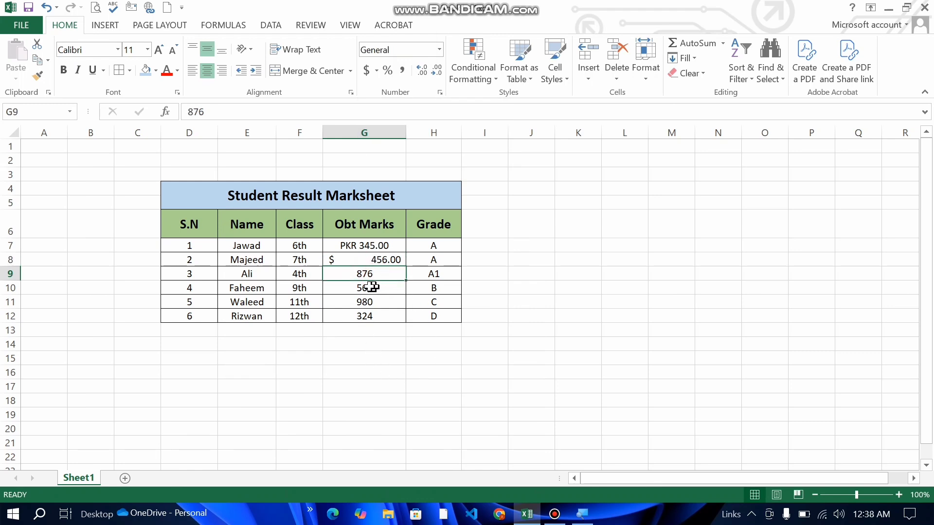
Step: Apply the percent style to the empty cell I5 beside the title and enter 67% in it
{"action": "left_click", "coordinate": [494, 205]}
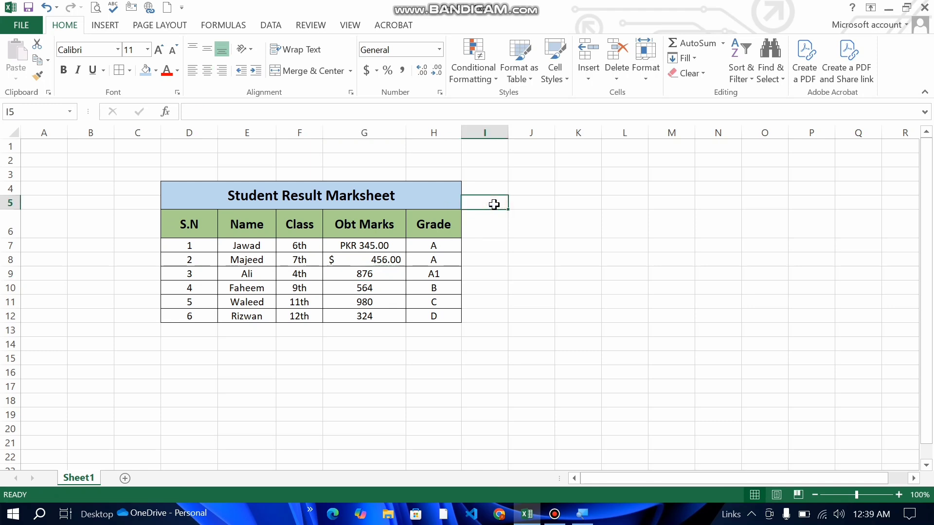
{"action": "left_click", "coordinate": [388, 72]}
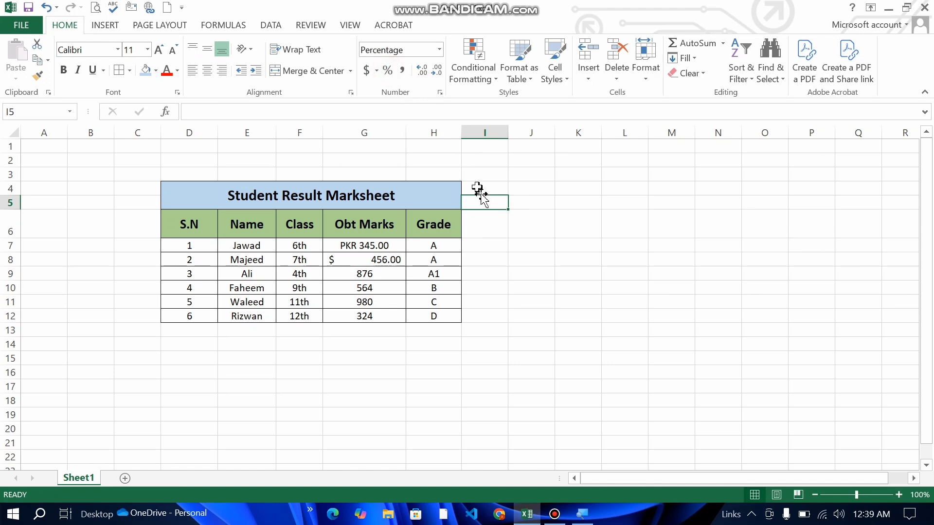
{"action": "type", "text": "67"}
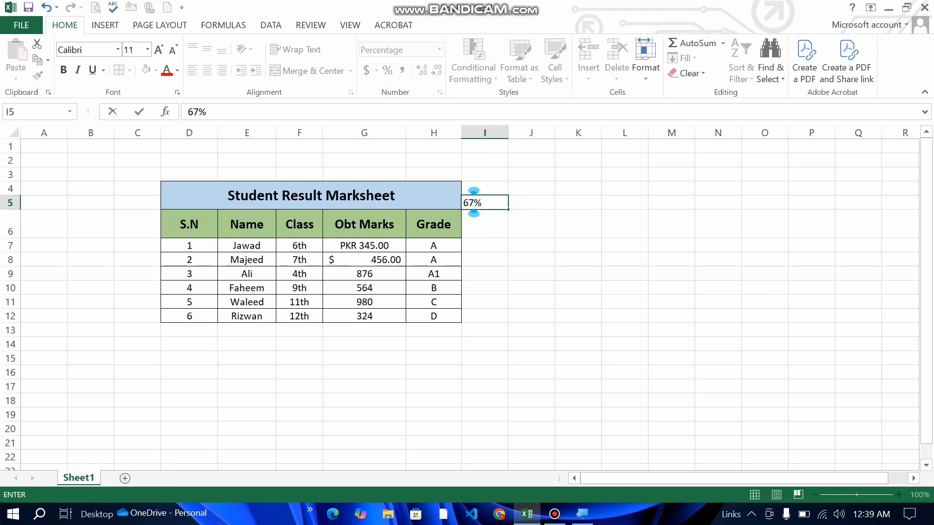
{"action": "left_click", "coordinate": [501, 225]}
Step: Apply the percent style to cell J5 and enter 34% in it
{"action": "left_click", "coordinate": [531, 200]}
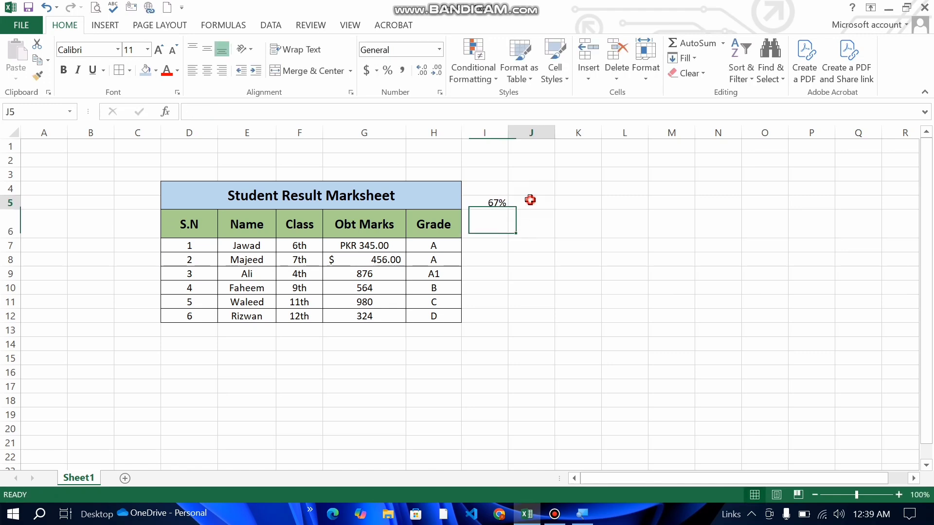
{"action": "left_click", "coordinate": [388, 71]}
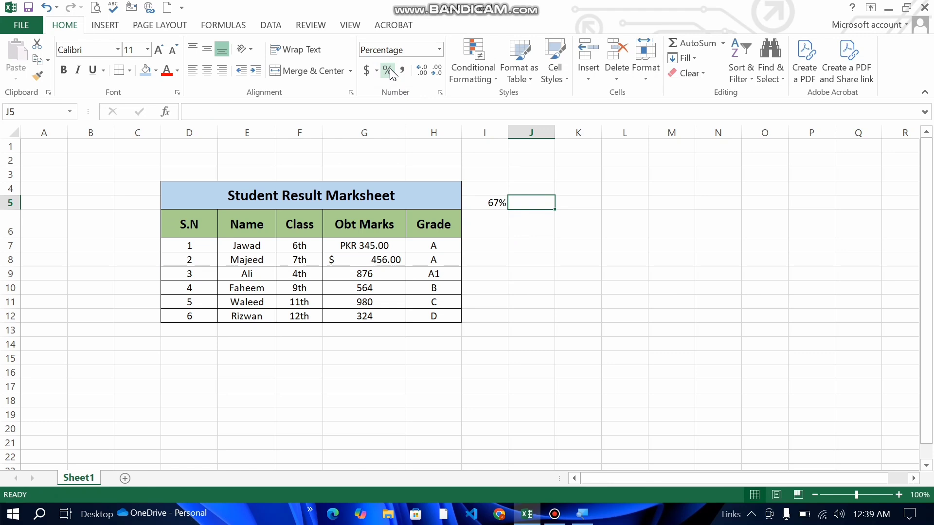
{"action": "type", "text": "34"}
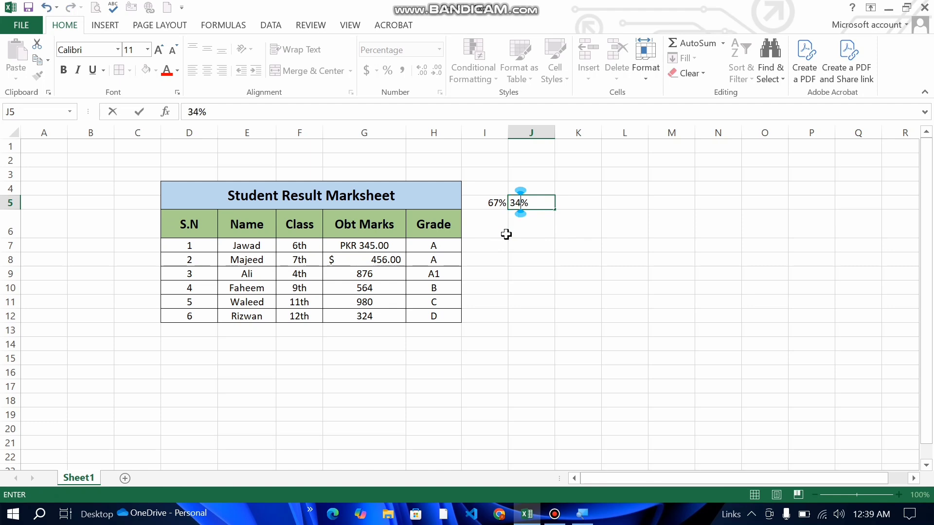
{"action": "left_click", "coordinate": [590, 239]}
Step: Undo the percentage entries made in cells J5 and I5
{"action": "key", "text": "ctrl+z"}
{"action": "key", "text": "ctrl+z"}
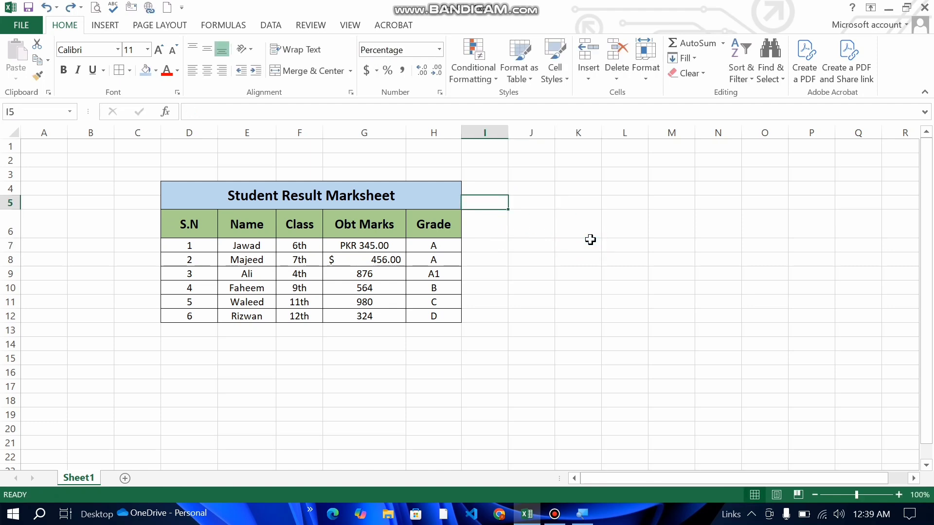
Step: Try the comma style on the marks in cells G9 to G12, and return them to the General format
{"action": "left_click", "coordinate": [494, 285]}
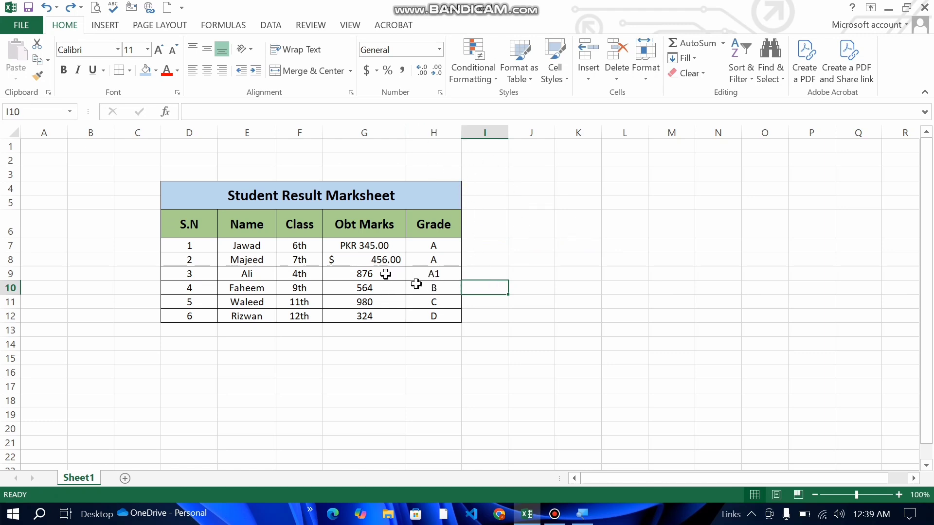
{"action": "left_click_drag", "start_coordinate": [374, 275], "coordinate": [377, 314]}
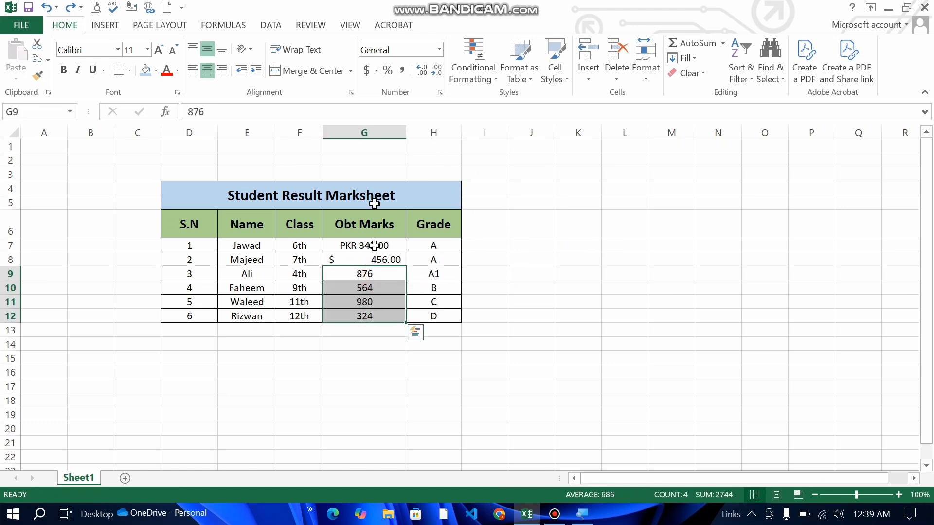
{"action": "left_click", "coordinate": [404, 71]}
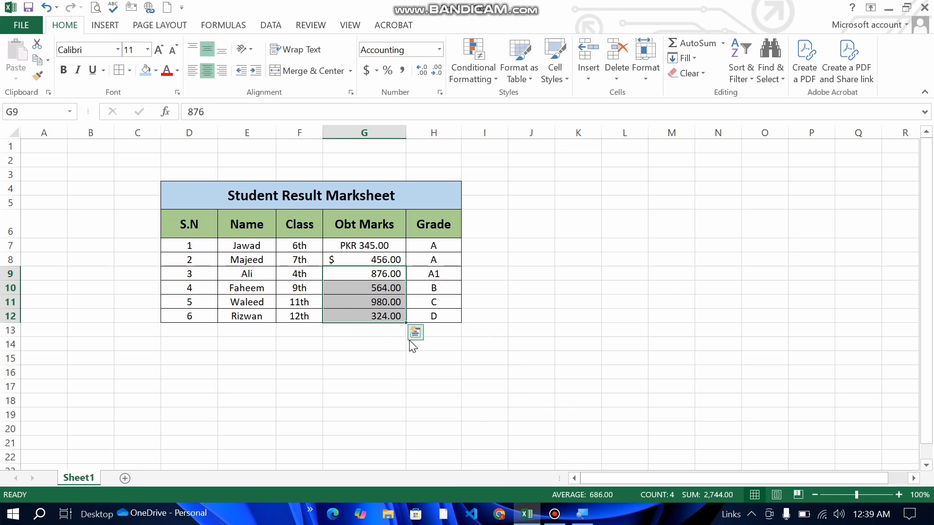
{"action": "key", "text": "ctrl+shift+asciitilde"}
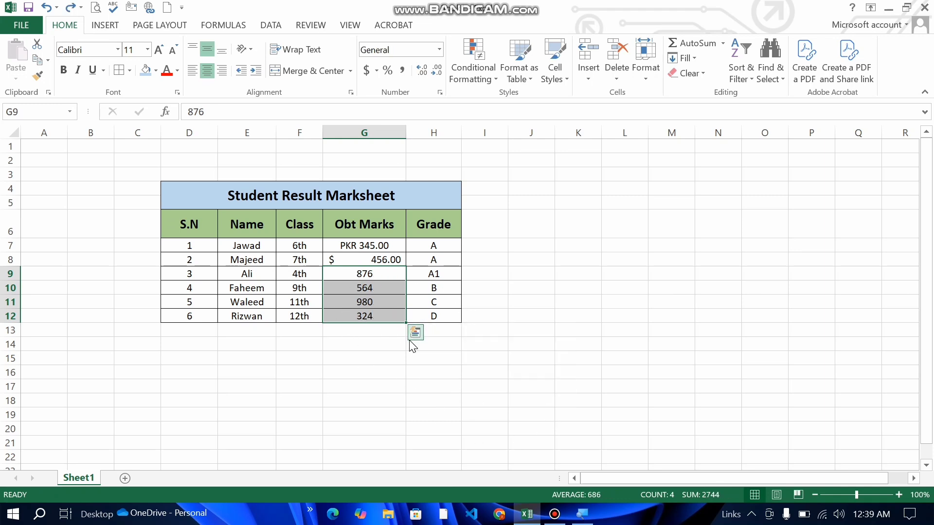
Step: Change the marks in cell G9 to 8760000
{"action": "left_click", "coordinate": [389, 260]}
{"action": "left_click", "coordinate": [386, 274]}
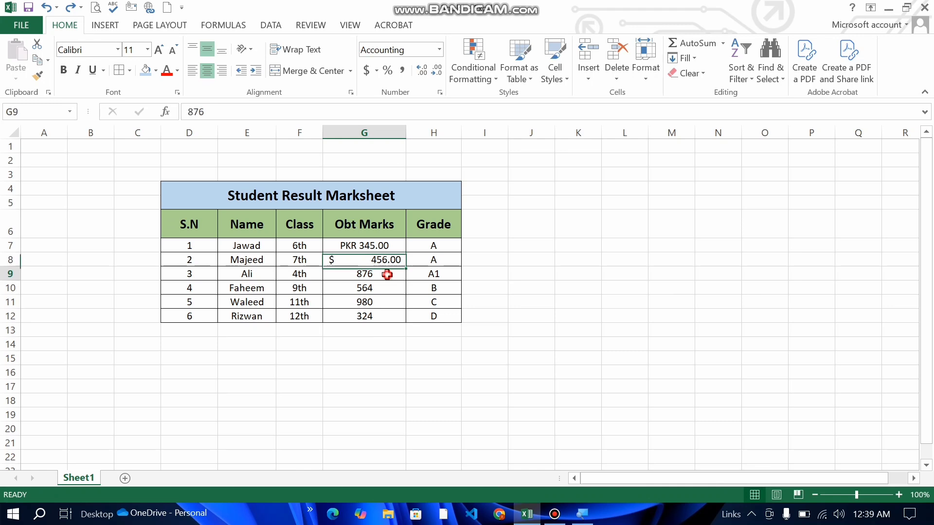
{"action": "double_click", "coordinate": [387, 275]}
{"action": "type", "text": "0000"}
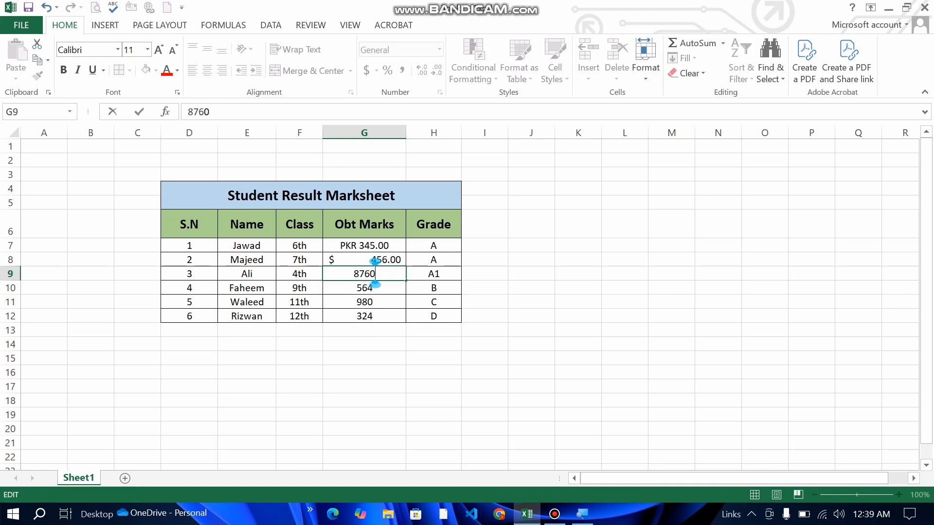
{"action": "left_click", "coordinate": [503, 303]}
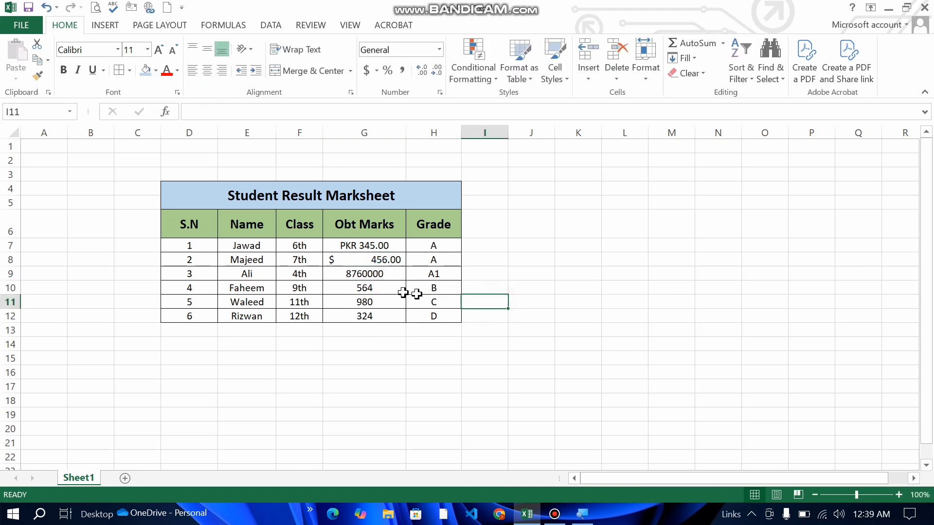
Step: Apply the comma style with thousands separators to the marks in cell G9
{"action": "left_click", "coordinate": [387, 274]}
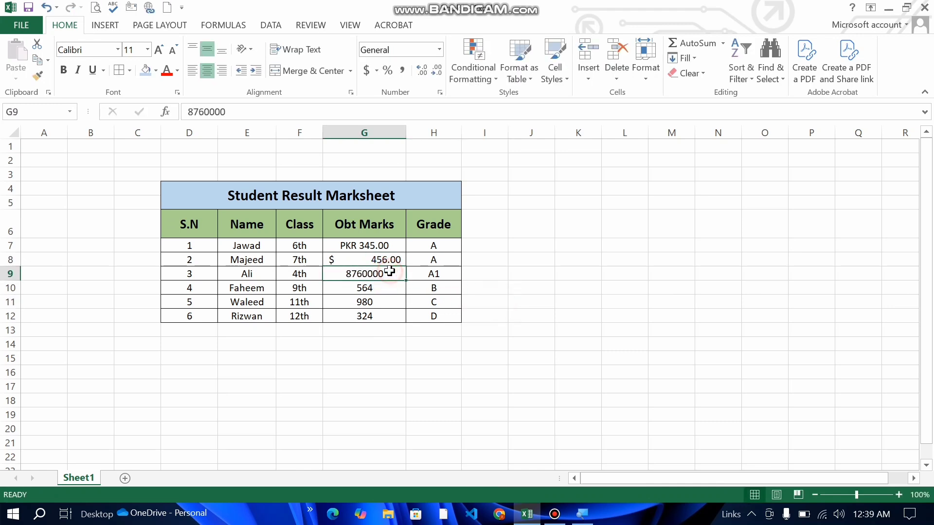
{"action": "left_click", "coordinate": [402, 71]}
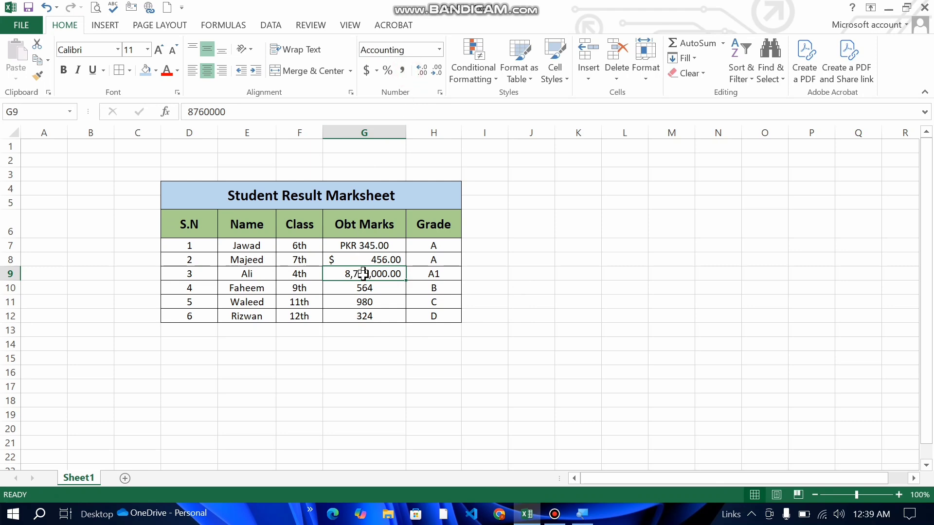
{"action": "left_click", "coordinate": [533, 327]}
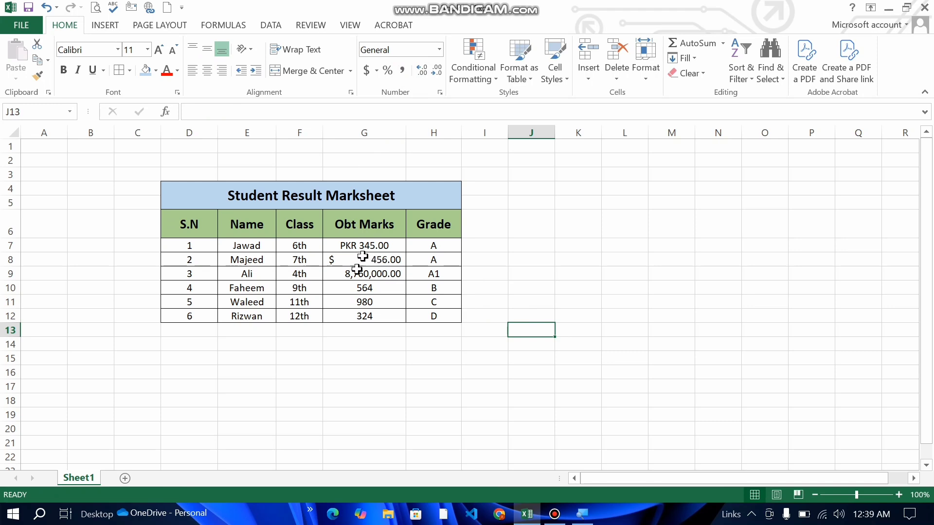
Step: Change the marks in cell G12 to the decimal value 32.4
{"action": "left_click", "coordinate": [365, 319]}
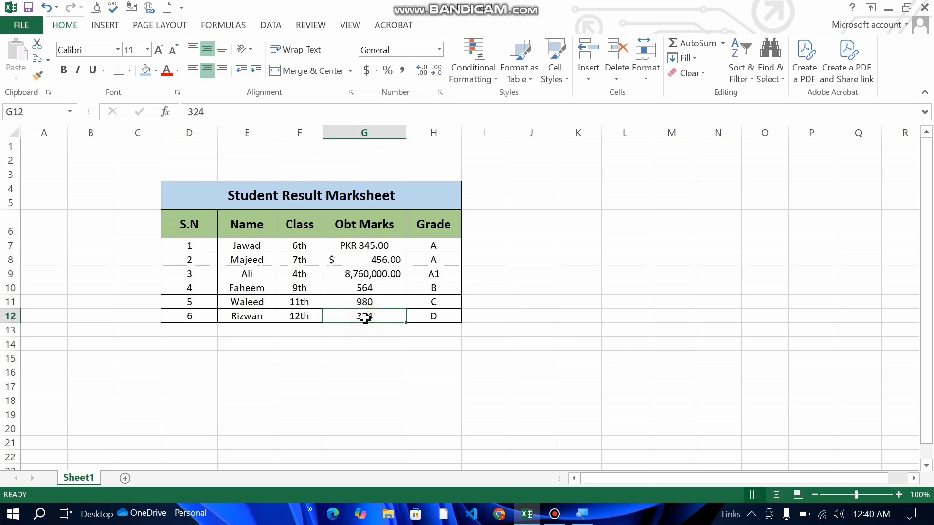
{"action": "double_click", "coordinate": [367, 317]}
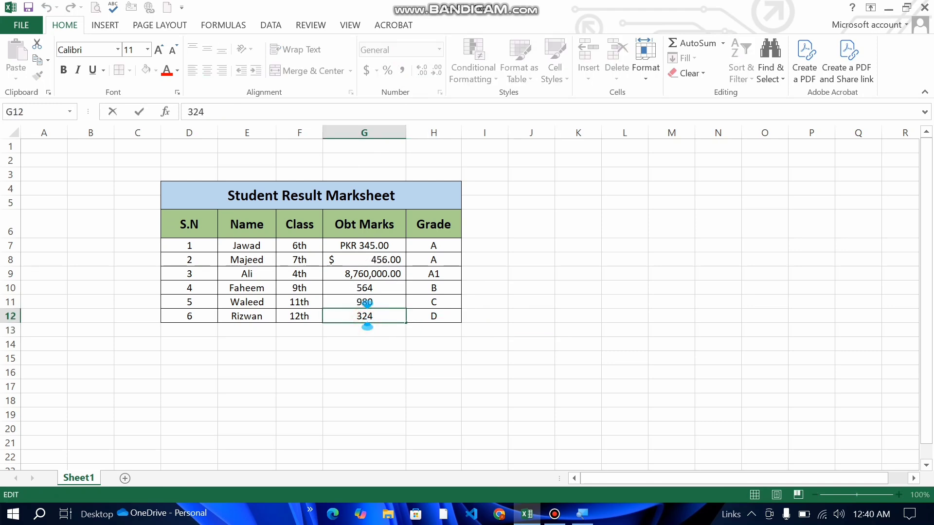
{"action": "type", "text": "."}
{"action": "left_click", "coordinate": [473, 364]}
Step: Increase the decimal places shown in cell G12, and reduce them by one to three decimals
{"action": "left_click", "coordinate": [365, 321]}
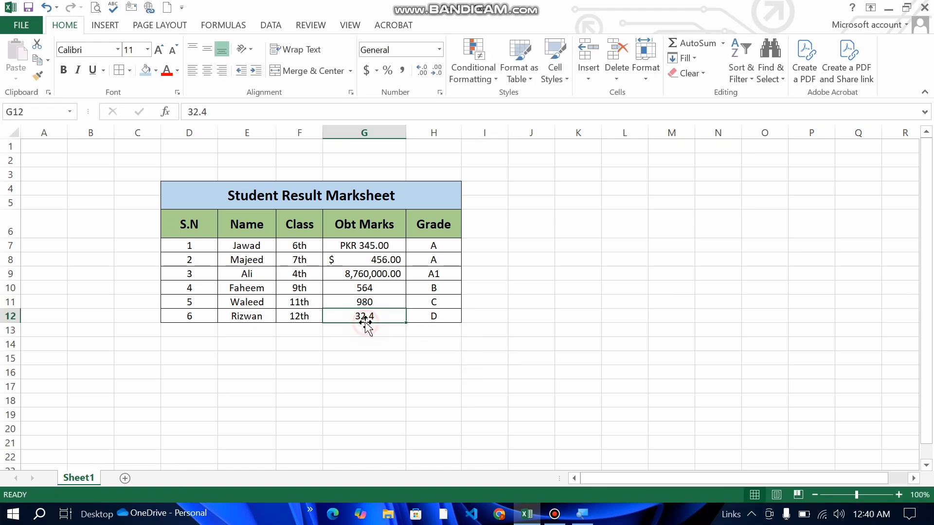
{"action": "left_click", "coordinate": [423, 72]}
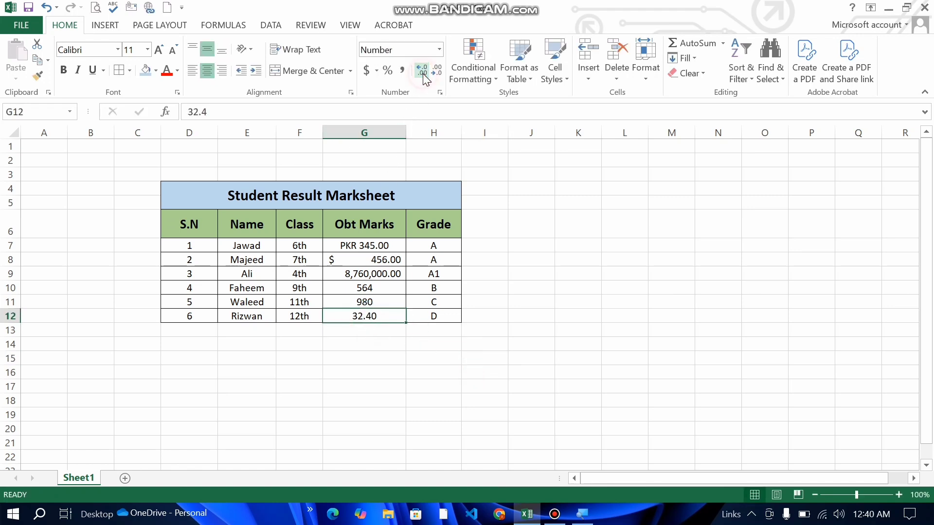
{"action": "left_click", "coordinate": [423, 72]}
{"action": "left_click", "coordinate": [422, 72]}
{"action": "left_click", "coordinate": [437, 74]}
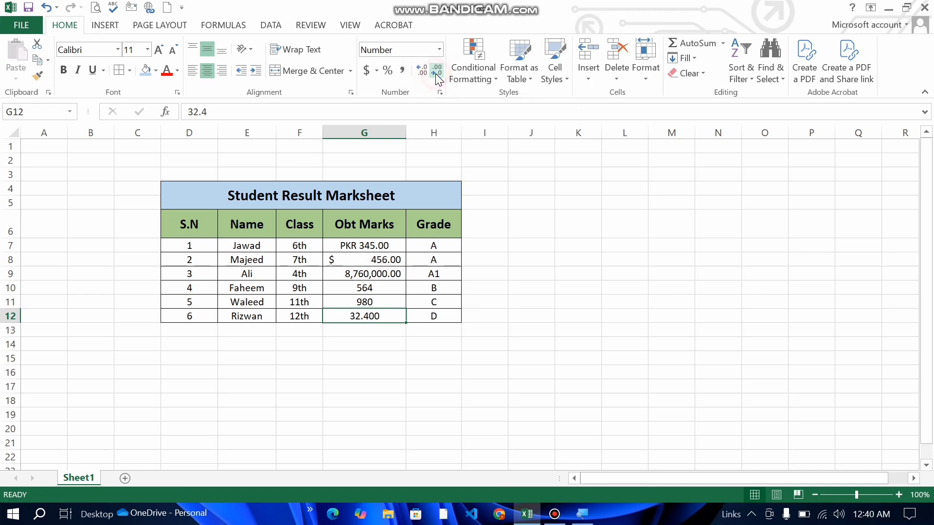